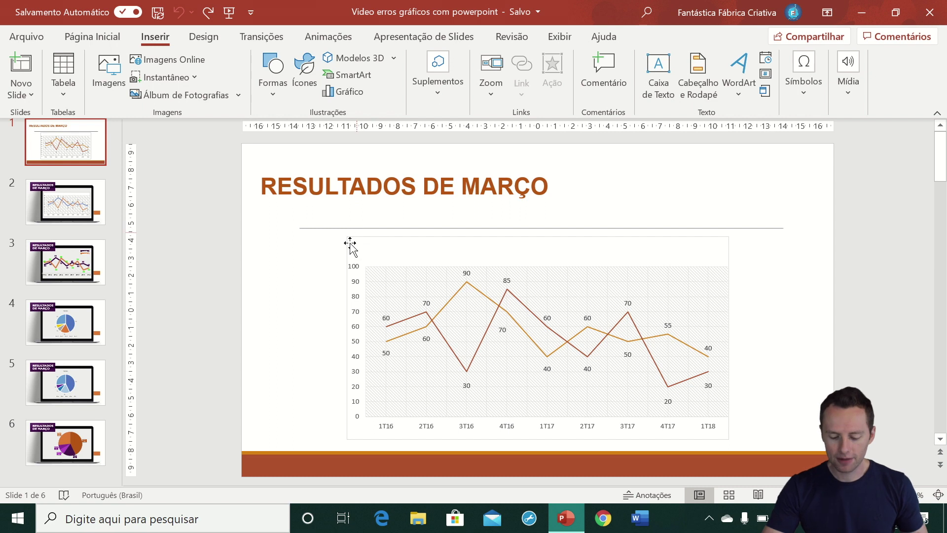
# Go back to slide 1 and preview its line chart full screen, then return to editing
pyautogui.click(383, 287)
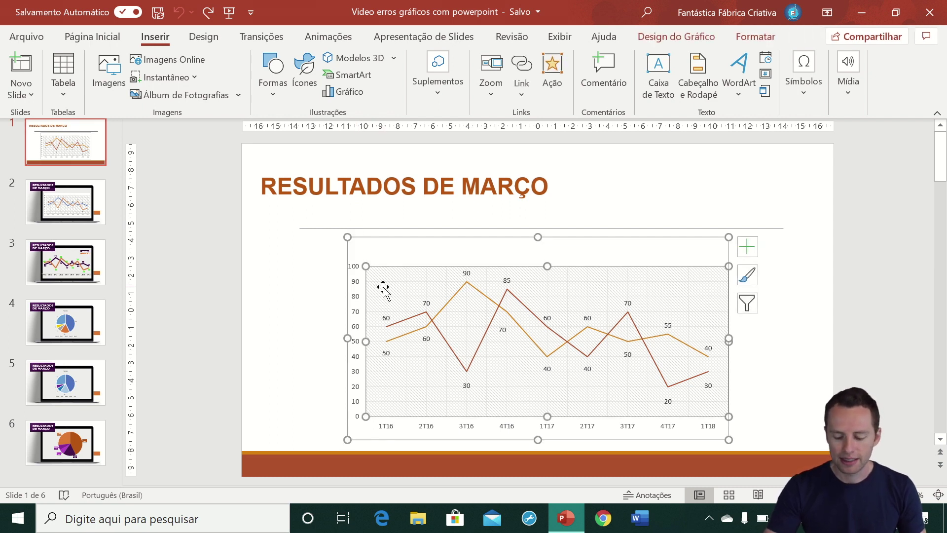
pyautogui.click(276, 271)
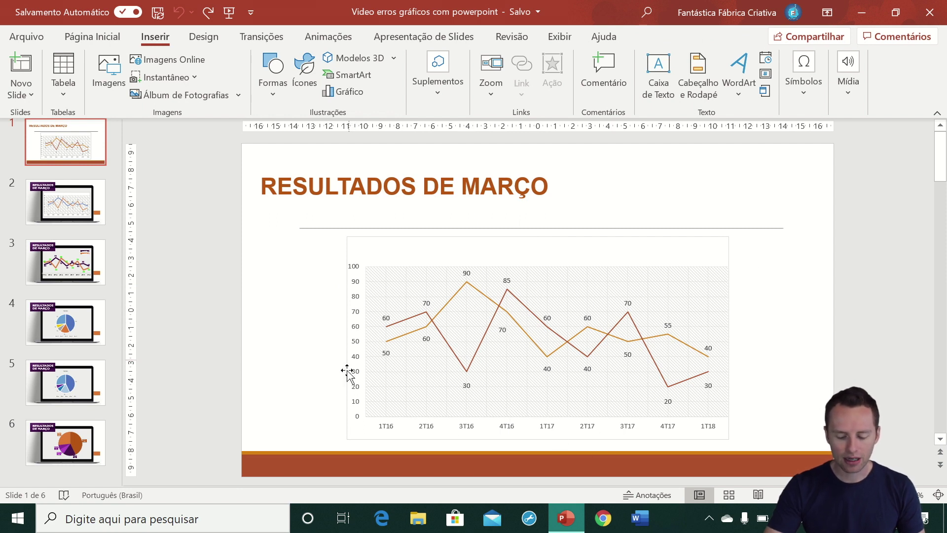
pyautogui.scroll(-1, 269, 380)
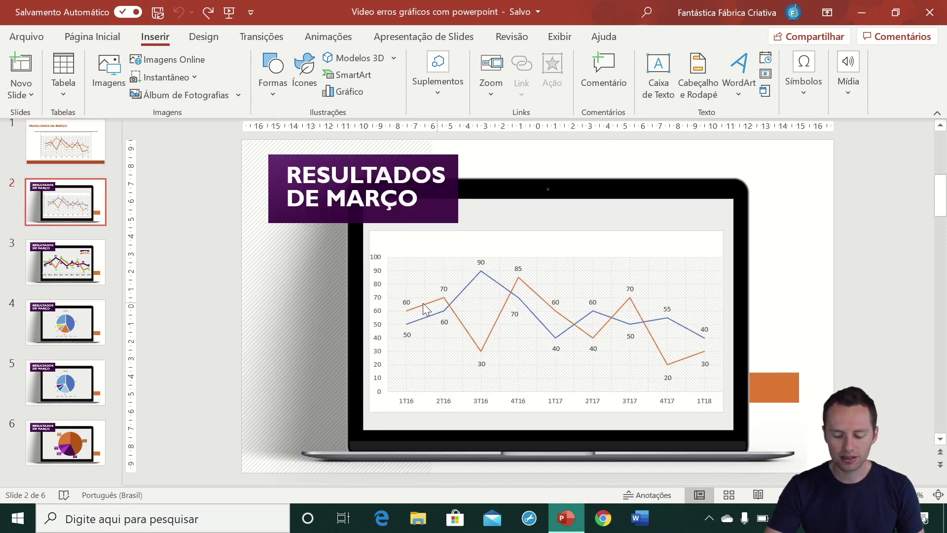
pyautogui.click(57, 159)
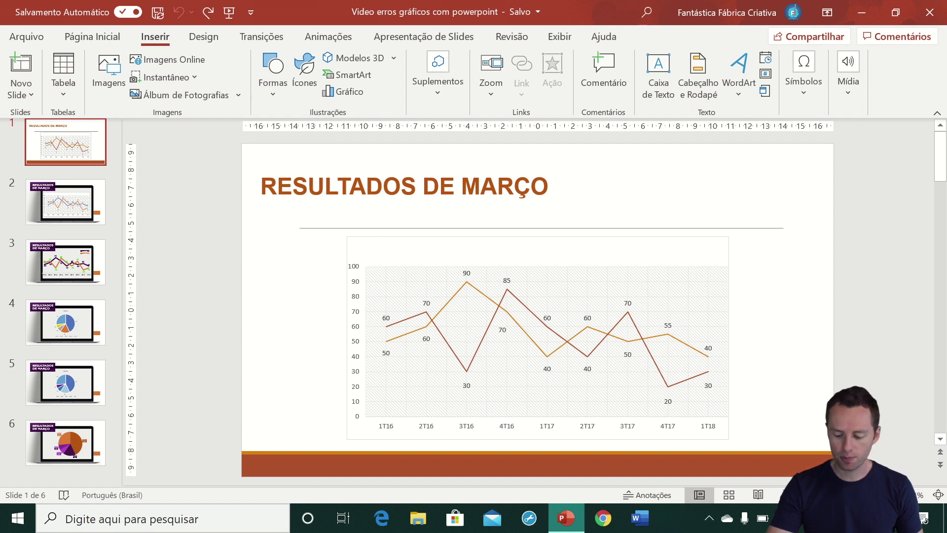
pyautogui.press('F5')
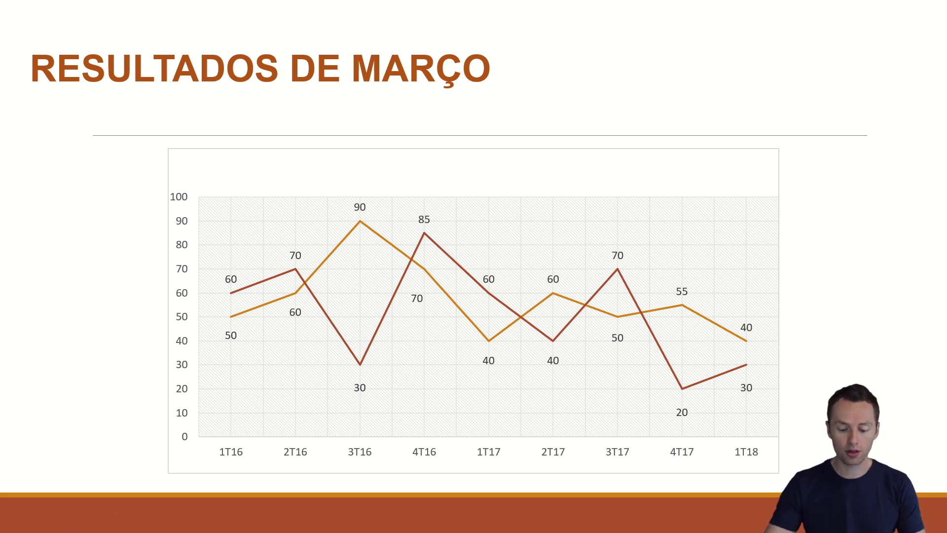
pyautogui.press('Escape')
# Shrink the line chart into the upper-left quarter and place a copy to its right
pyautogui.click(647, 255)
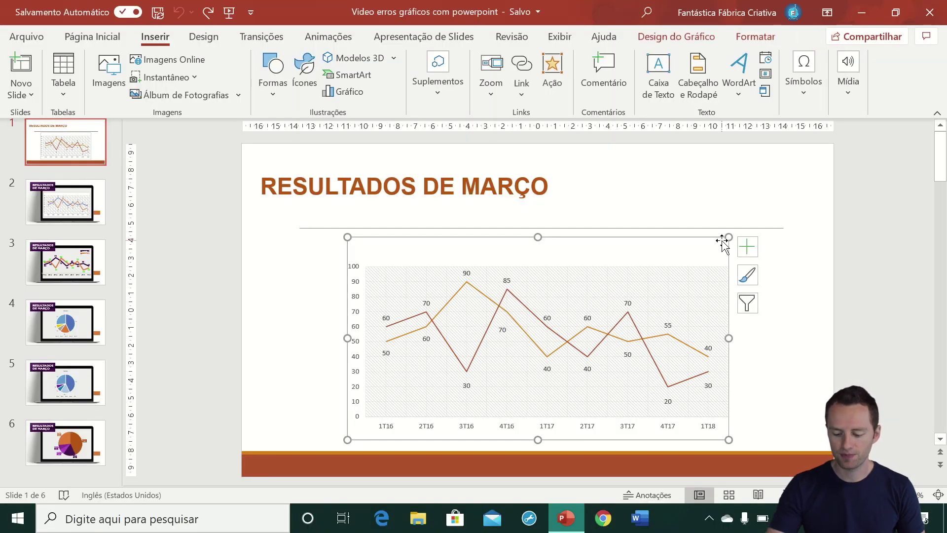
pyautogui.moveTo(728, 238)
pyautogui.mouseDown()
pyautogui.moveTo(607, 302)
pyautogui.moveTo(497, 242)
pyautogui.mouseUp()
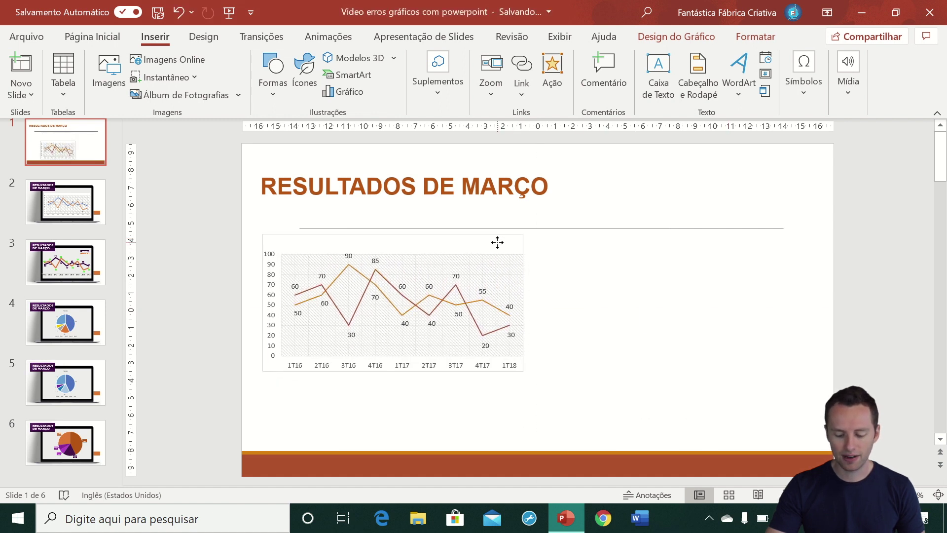
pyautogui.moveTo(523, 372); pyautogui.dragTo(499, 352)
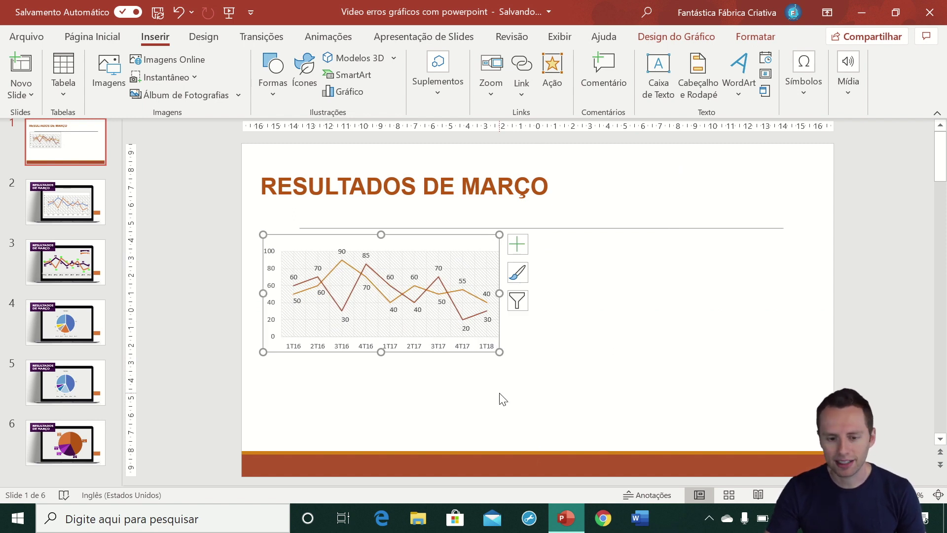
pyautogui.hotkey('ctrl', 'v')
pyautogui.moveTo(482, 249); pyautogui.dragTo(759, 242)
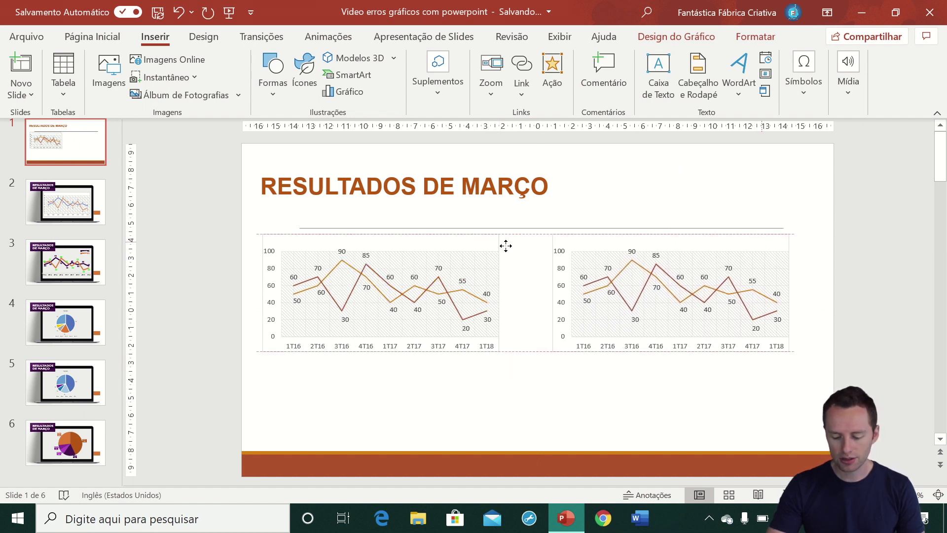
pyautogui.click(715, 402)
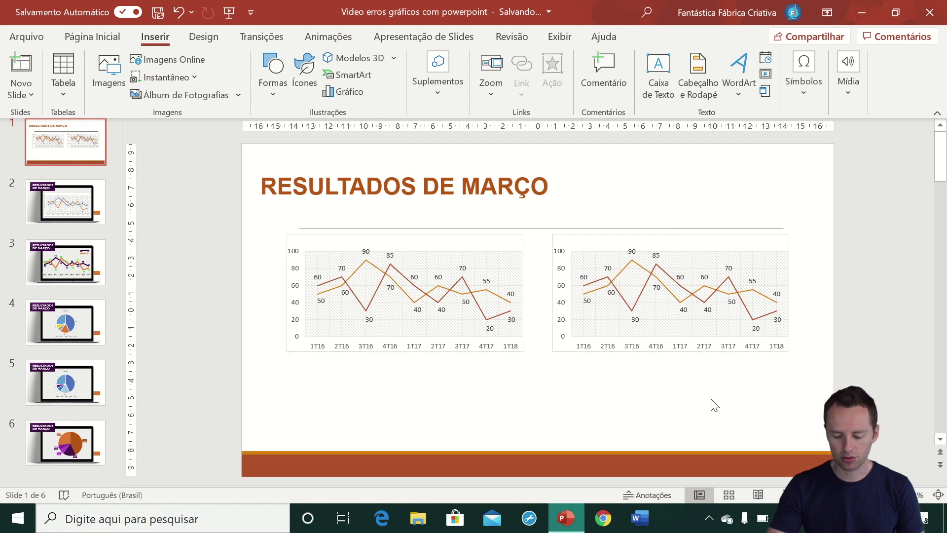
# Add two more copies in the bottom row, align all four charts, and present the slide
pyautogui.click(482, 243)
pyautogui.hotkey('ctrl', 'v')
pyautogui.moveTo(493, 250)
pyautogui.mouseDown()
pyautogui.moveTo(471, 285)
pyautogui.moveTo(483, 358)
pyautogui.mouseUp()
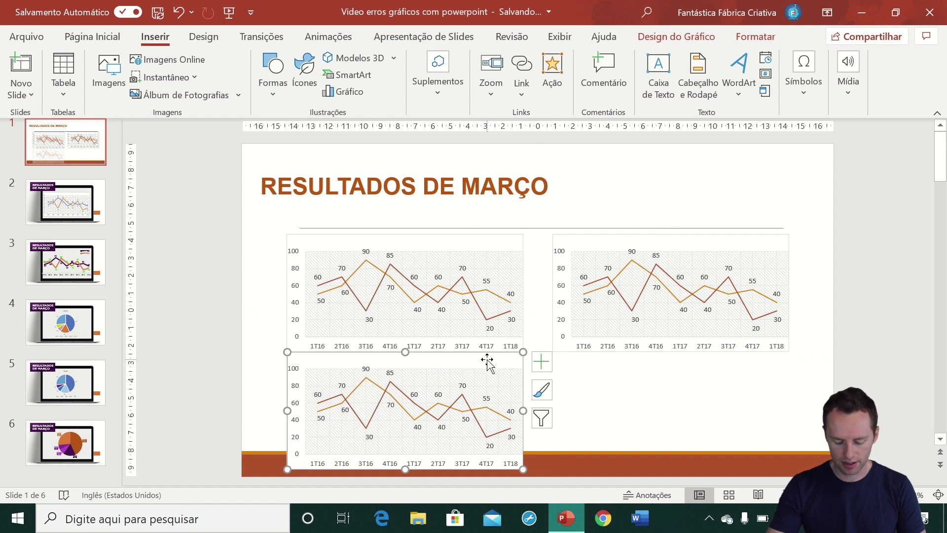
pyautogui.hotkey('ctrl', 'v')
pyautogui.moveTo(666, 374); pyautogui.dragTo(739, 367)
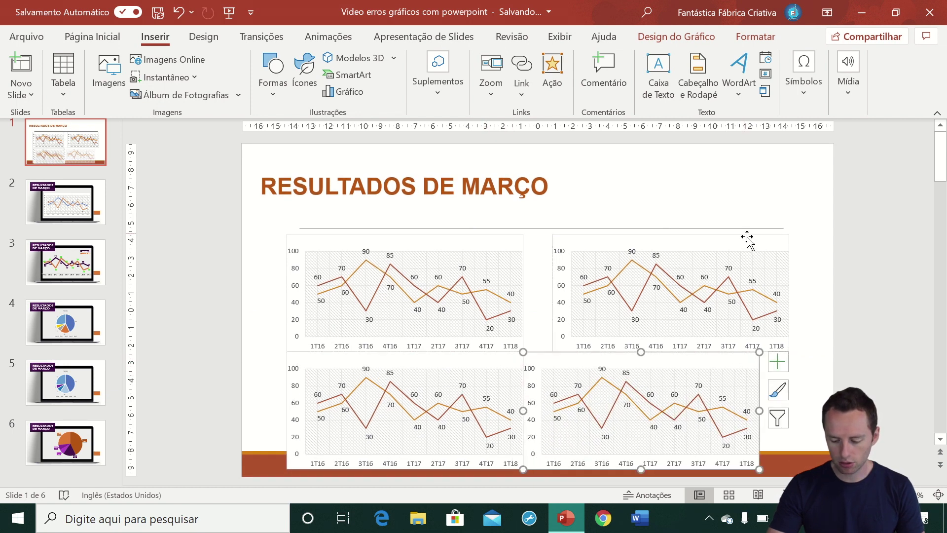
pyautogui.moveTo(746, 238); pyautogui.dragTo(716, 241)
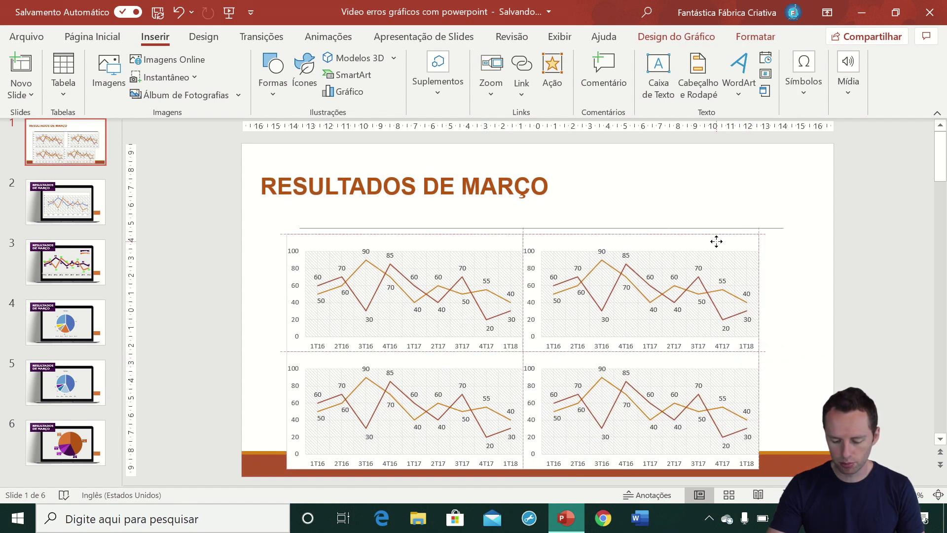
pyautogui.click(782, 464)
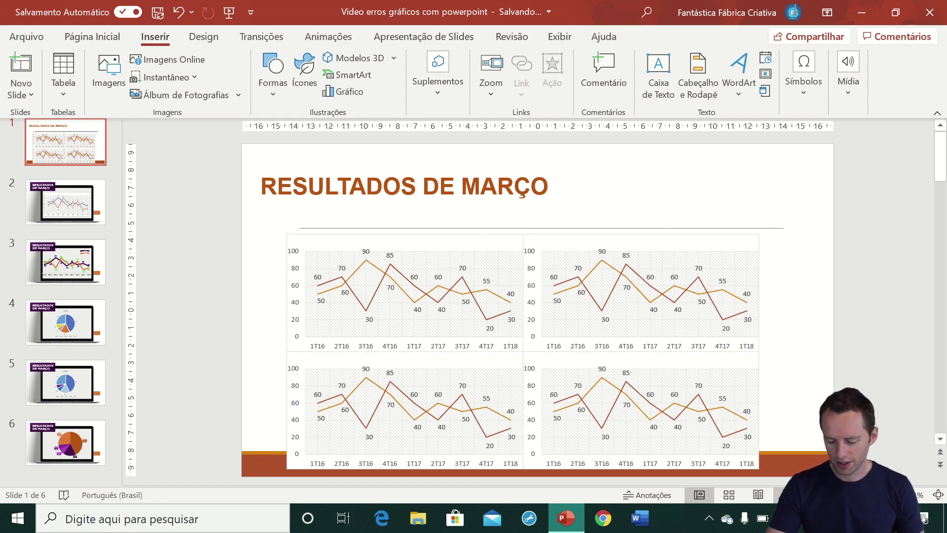
pyautogui.press('F5')
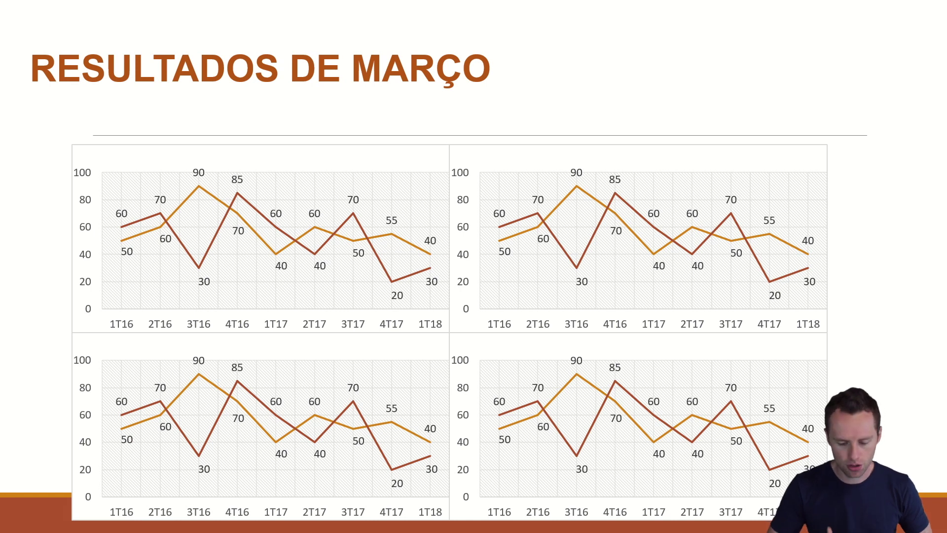
# Exit the slideshow, undo back to one large chart on slide 1, and go to slide 3
pyautogui.press('Escape')
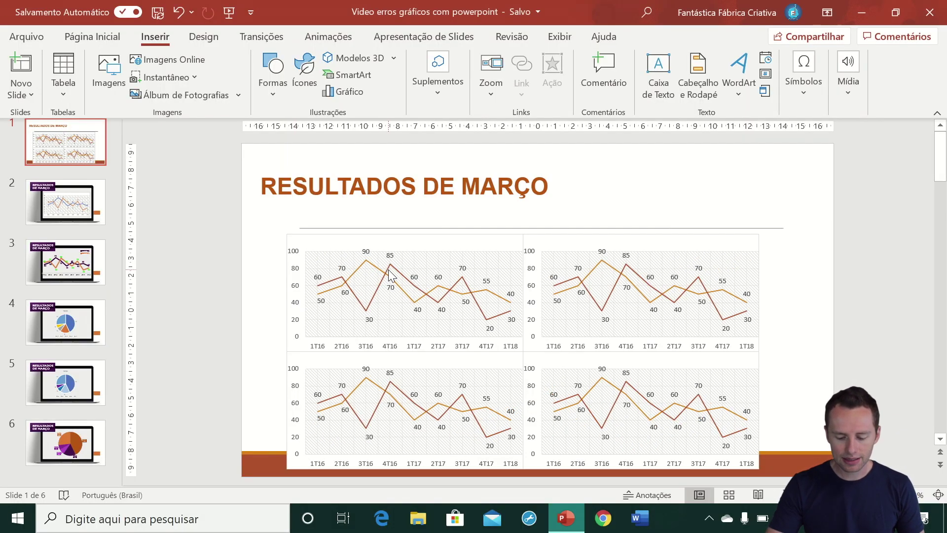
pyautogui.hotkey('ctrl', 'z')
pyautogui.hotkey('ctrl', 'z')
pyautogui.hotkey('ctrl', 'z')
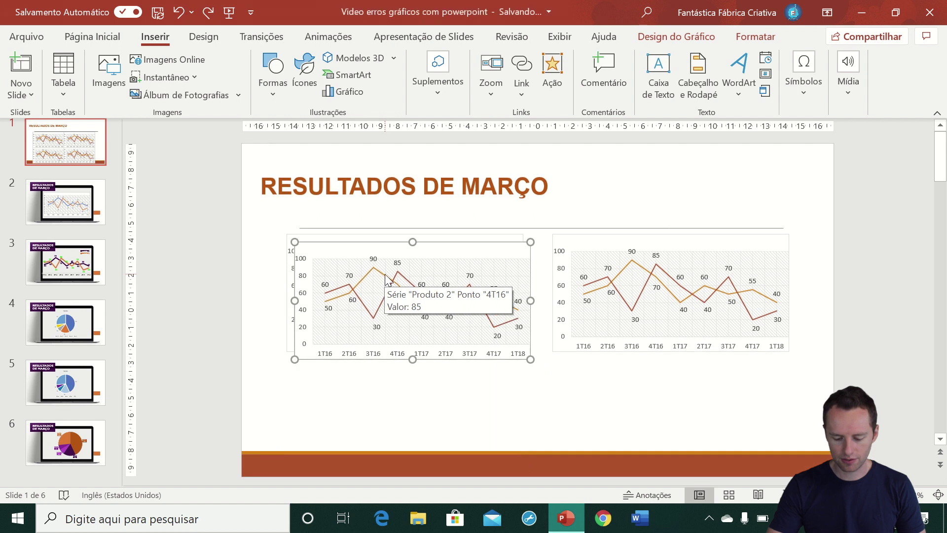
pyautogui.hotkey('ctrl', 'z')
pyautogui.hotkey('ctrl', 'z')
pyautogui.hotkey('ctrl', 'z')
pyautogui.hotkey('ctrl', 'z')
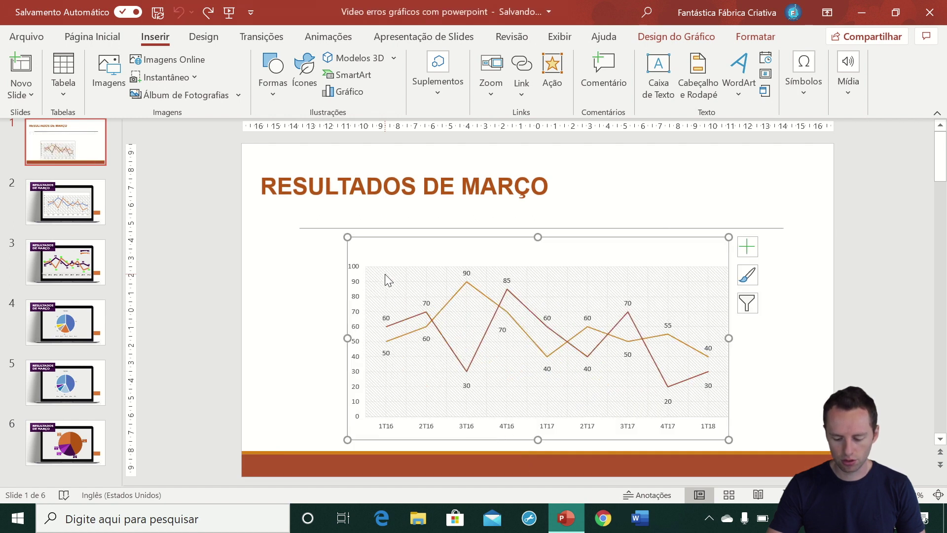
pyautogui.click(754, 368)
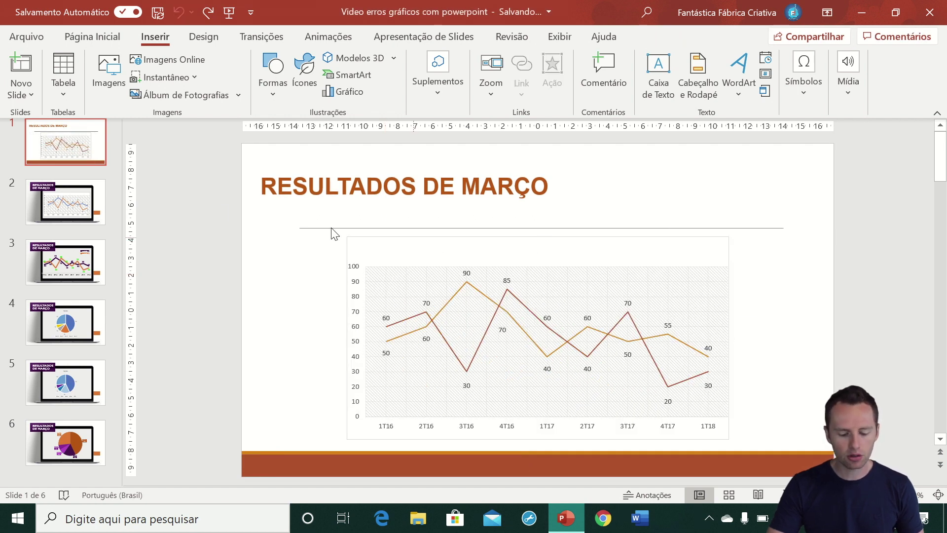
pyautogui.click(69, 255)
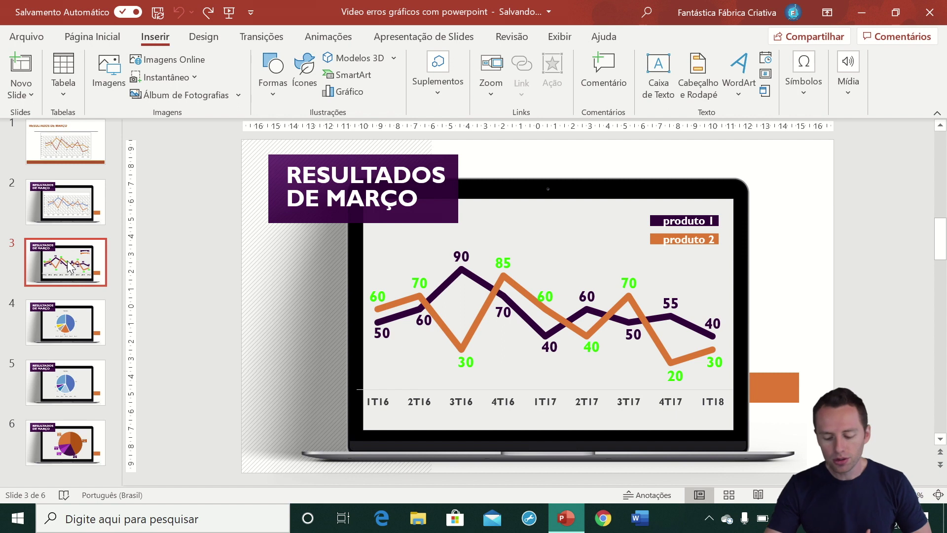
# Apply chart style Estilo 7 to slide 2's line chart
pyautogui.click(72, 203)
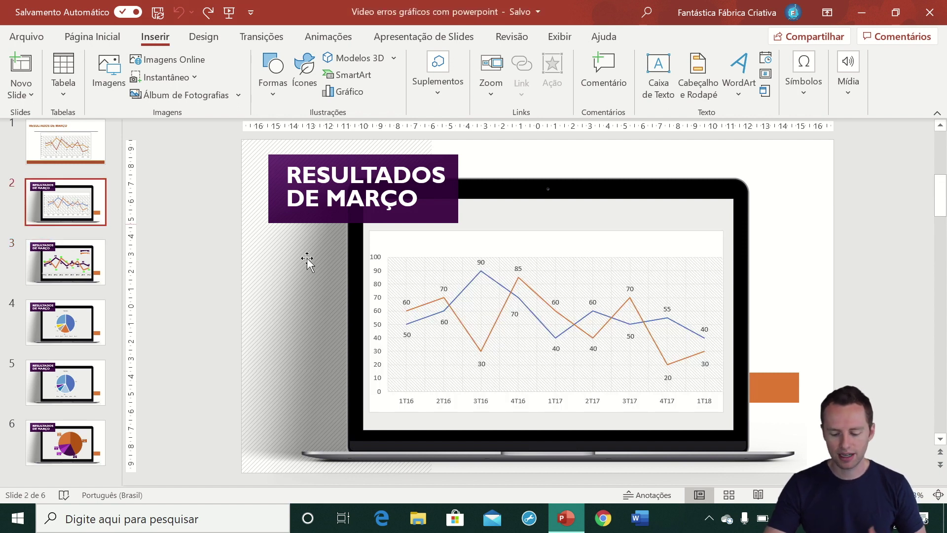
pyautogui.click(578, 248)
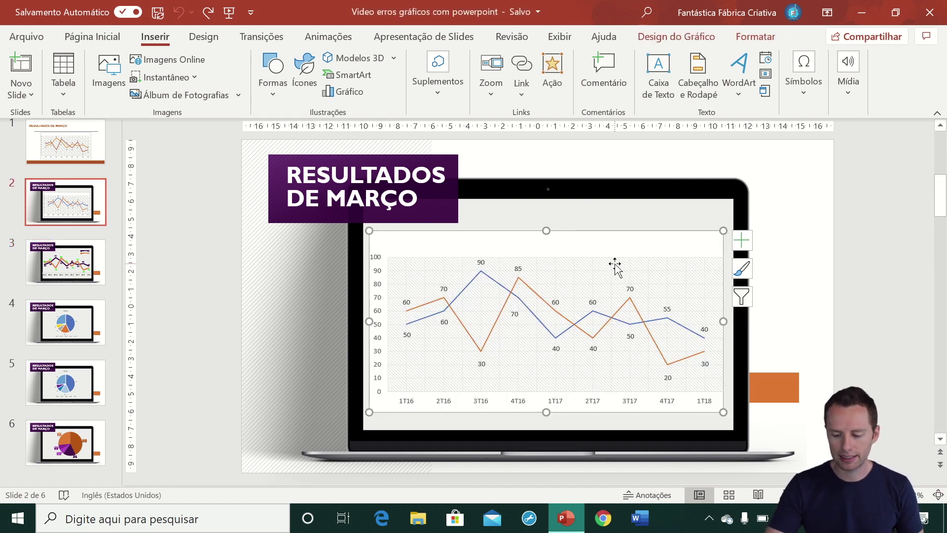
pyautogui.click(689, 39)
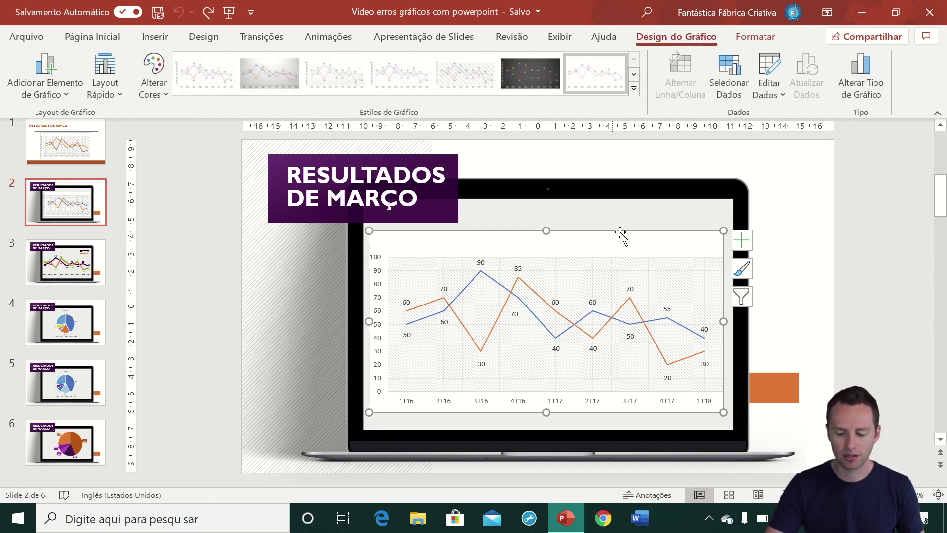
pyautogui.click(633, 91)
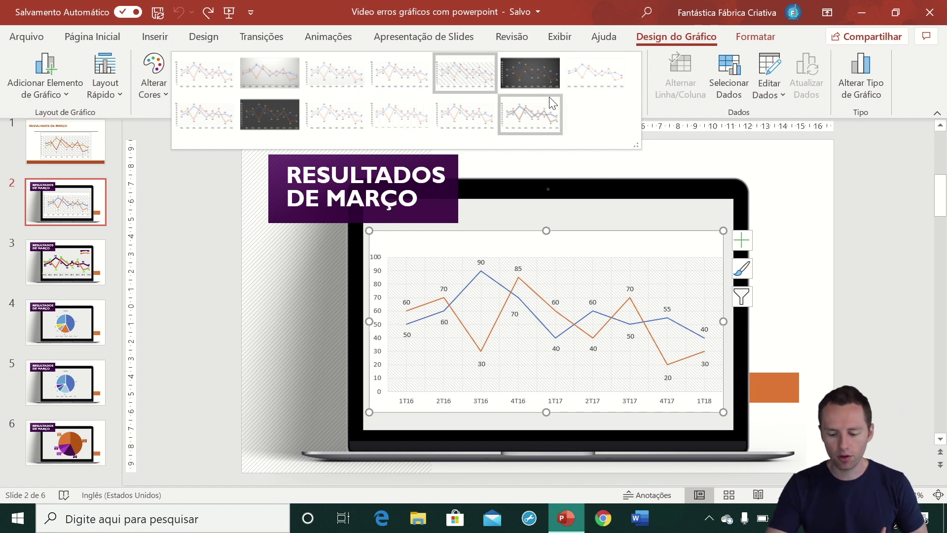
pyautogui.click(579, 78)
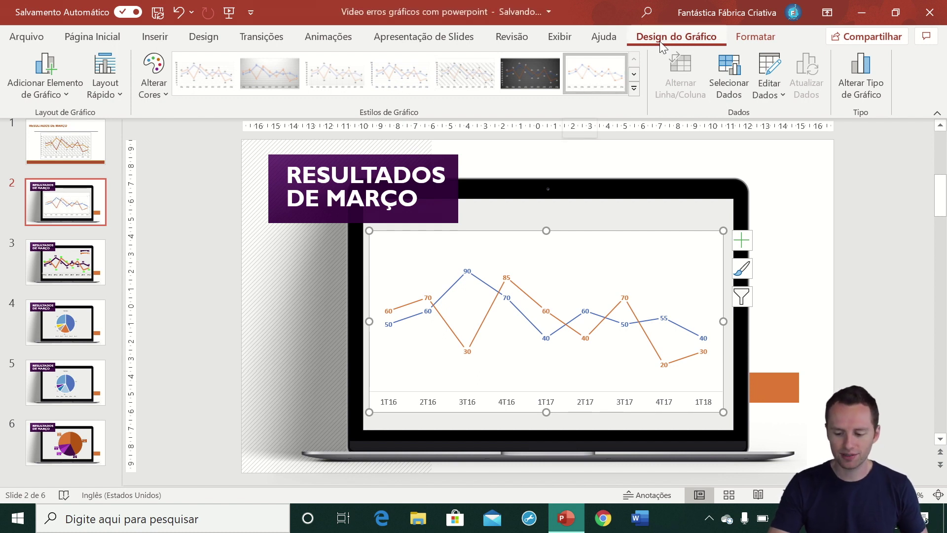
pyautogui.click(740, 40)
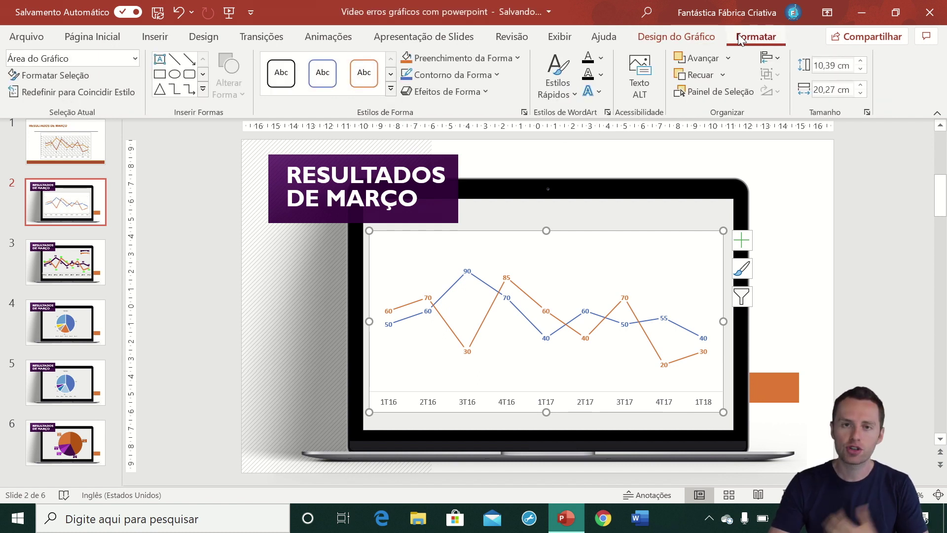
# Remove the background fill from slide 2's chart area
pyautogui.click(816, 287)
pyautogui.click(656, 266)
pyautogui.click(649, 248)
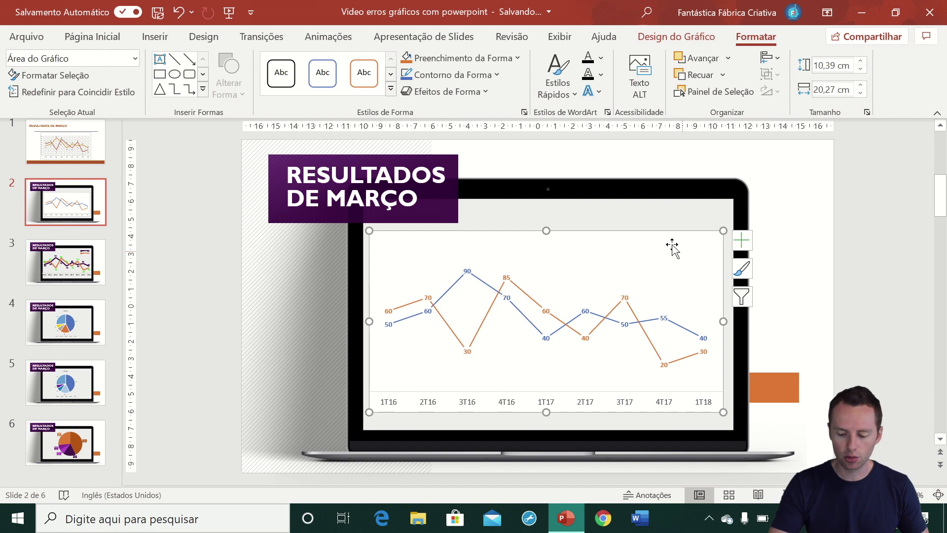
pyautogui.click(517, 58)
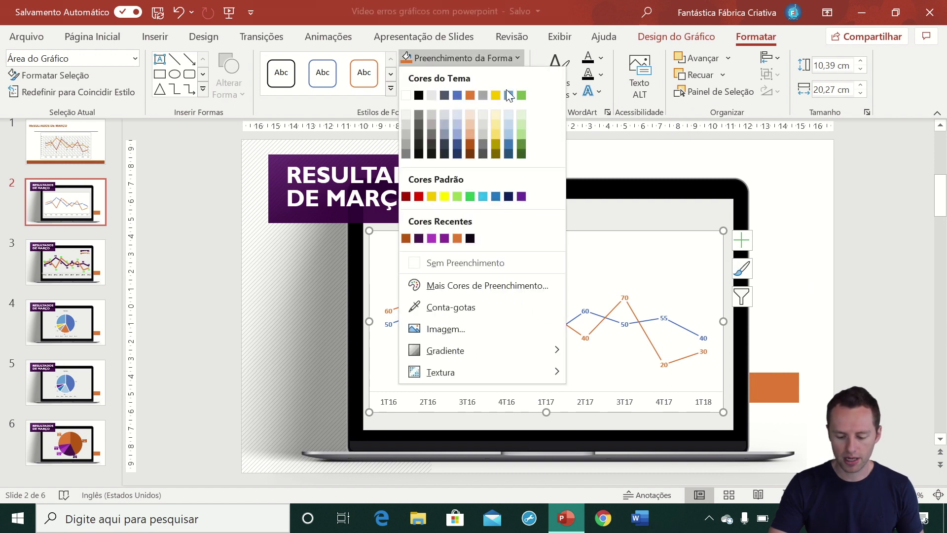
pyautogui.click(494, 262)
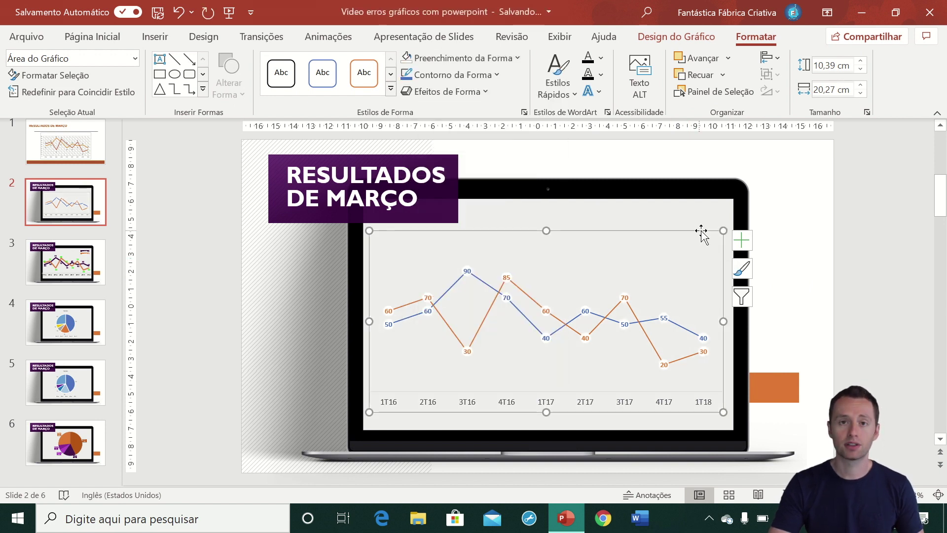
# Thicken the blue Produto 1 series line to 4½ pt
pyautogui.click(792, 254)
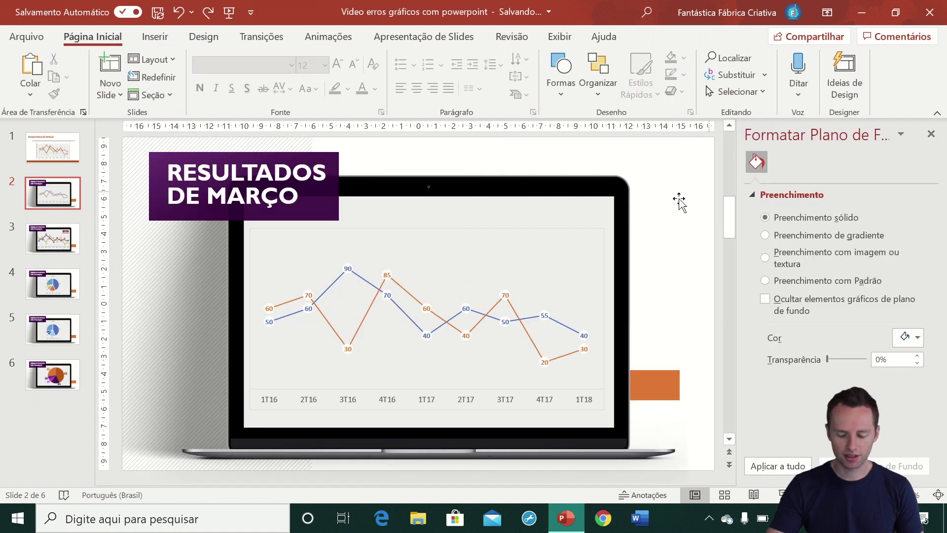
pyautogui.click(365, 286)
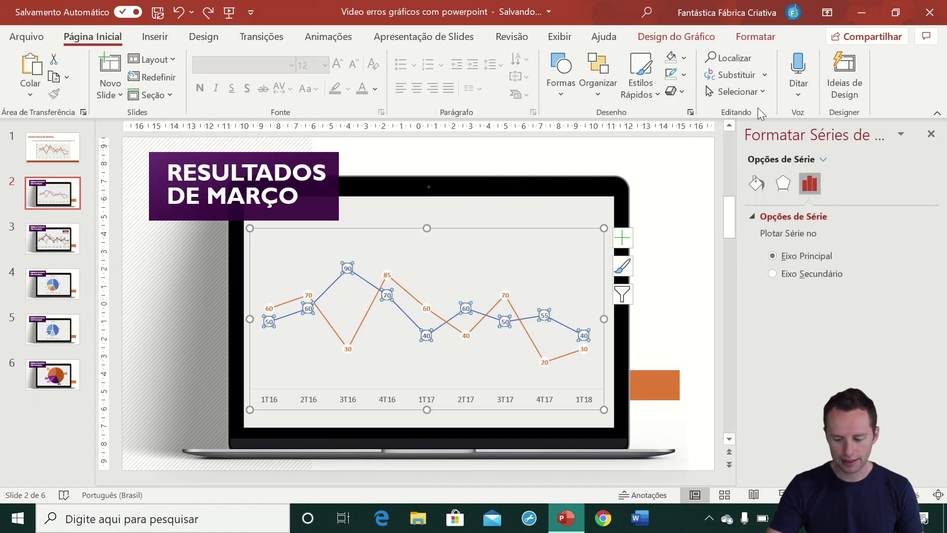
pyautogui.click(749, 37)
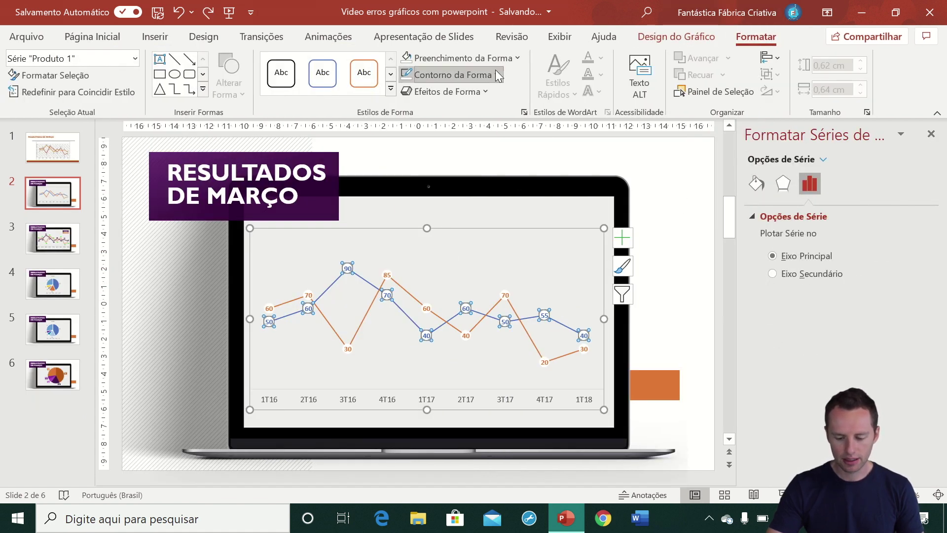
pyautogui.click(495, 71)
pyautogui.moveTo(445, 345)
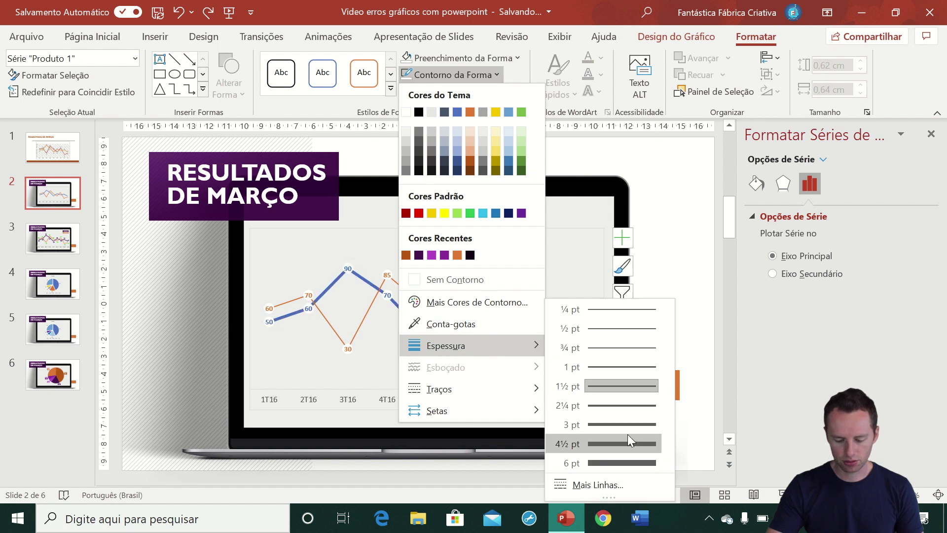
pyautogui.click(626, 459)
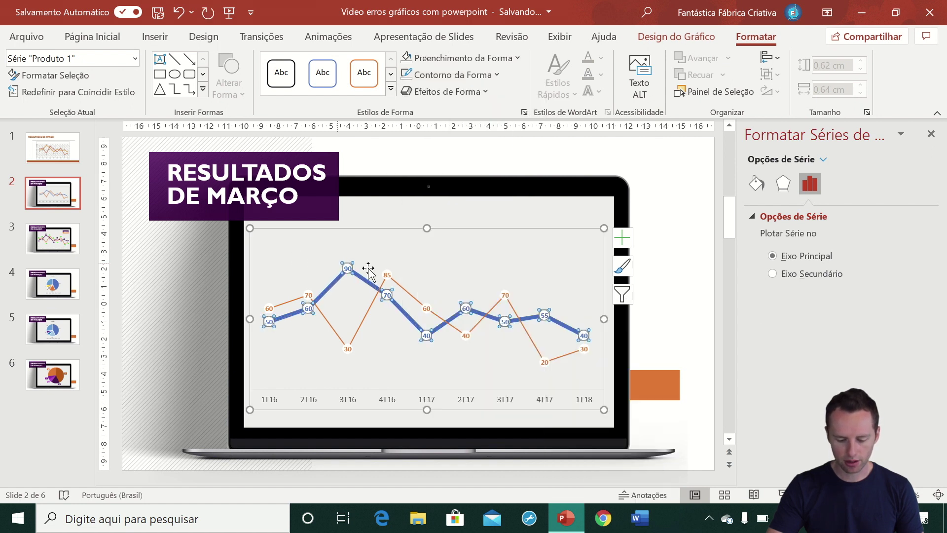
pyautogui.click(349, 269)
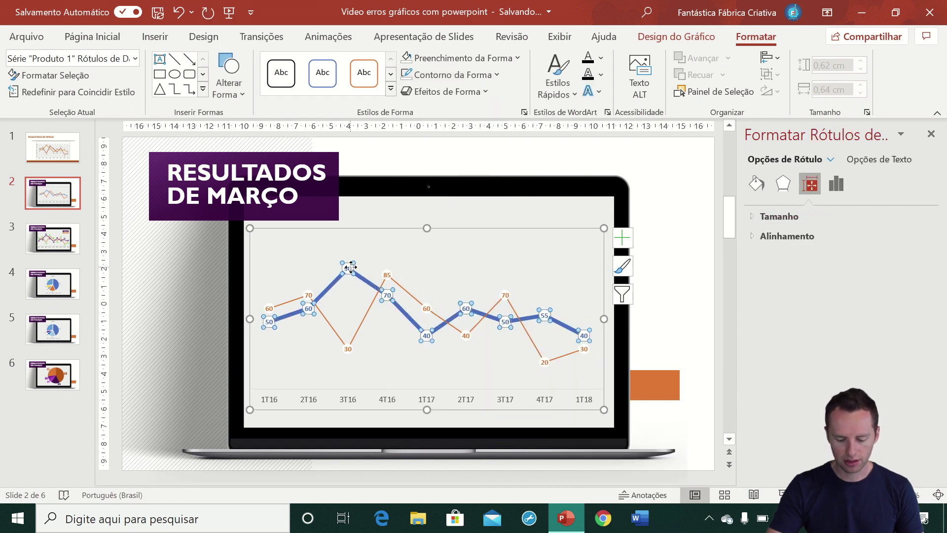
# Set the blue series' data labels to 24 pt
pyautogui.click(91, 36)
pyautogui.click(310, 63)
pyautogui.write('24')
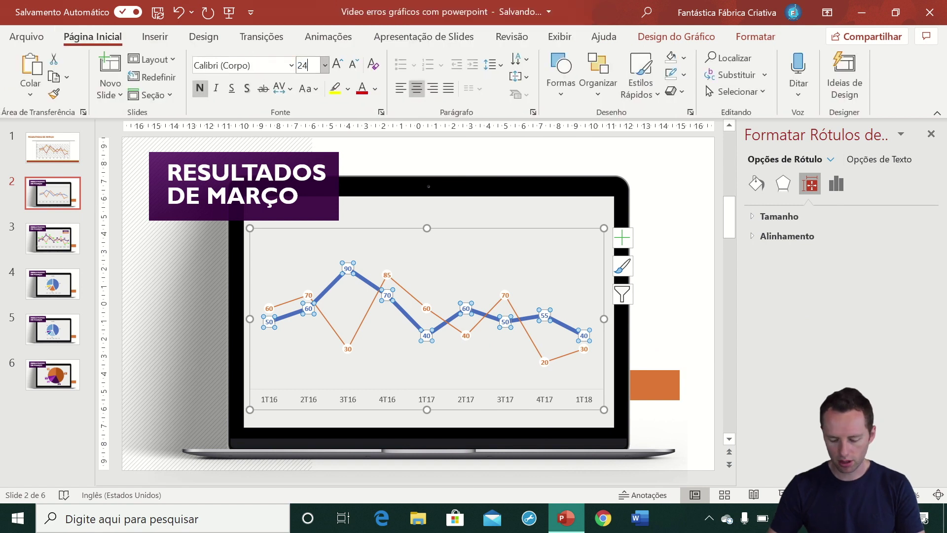
pyautogui.press('Return')
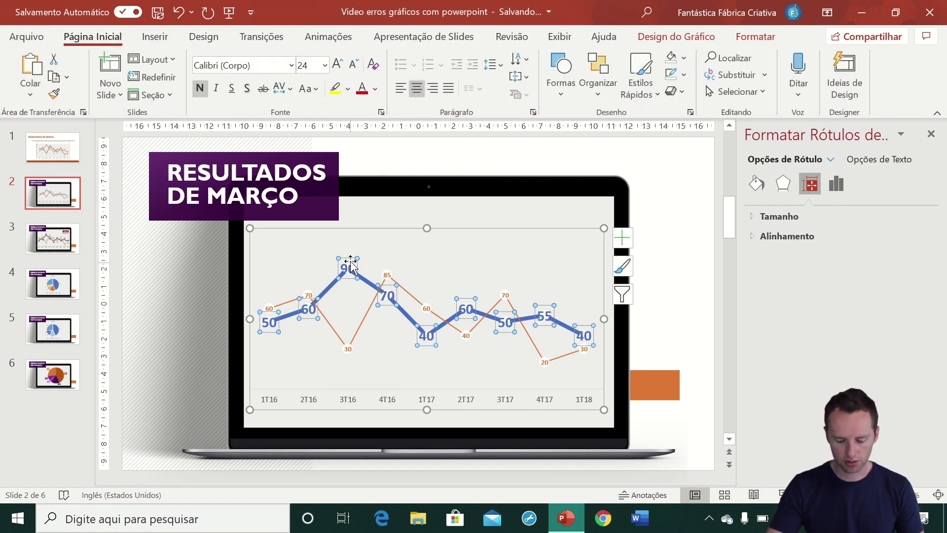
# Lift the 90 data label slightly above the blue line
pyautogui.click(351, 266)
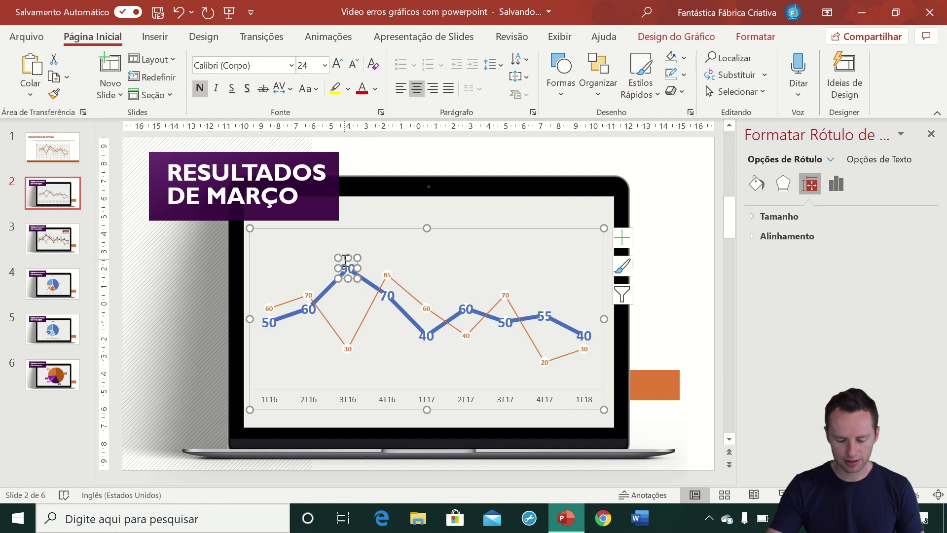
pyautogui.scroll(1, 345, 260)
pyautogui.scroll(1, 335, 246)
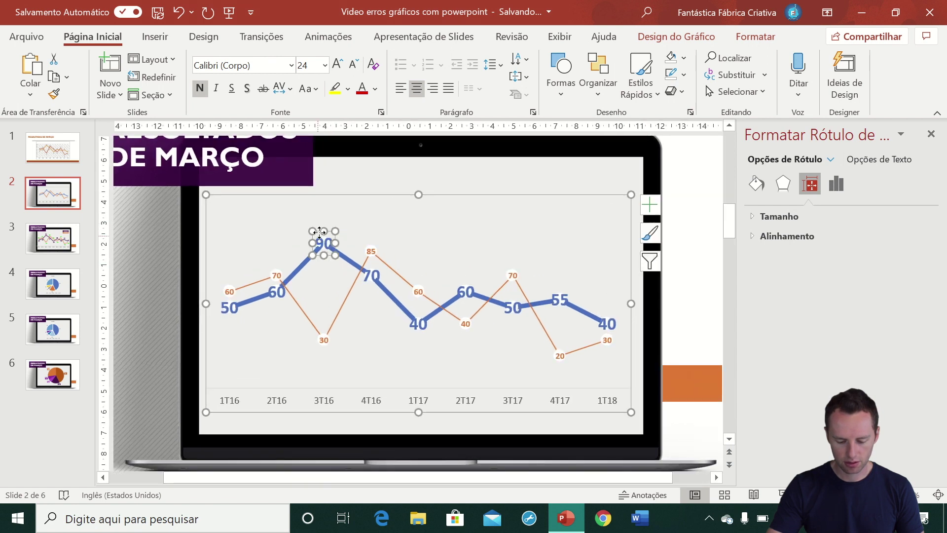
pyautogui.moveTo(317, 231); pyautogui.dragTo(318, 224)
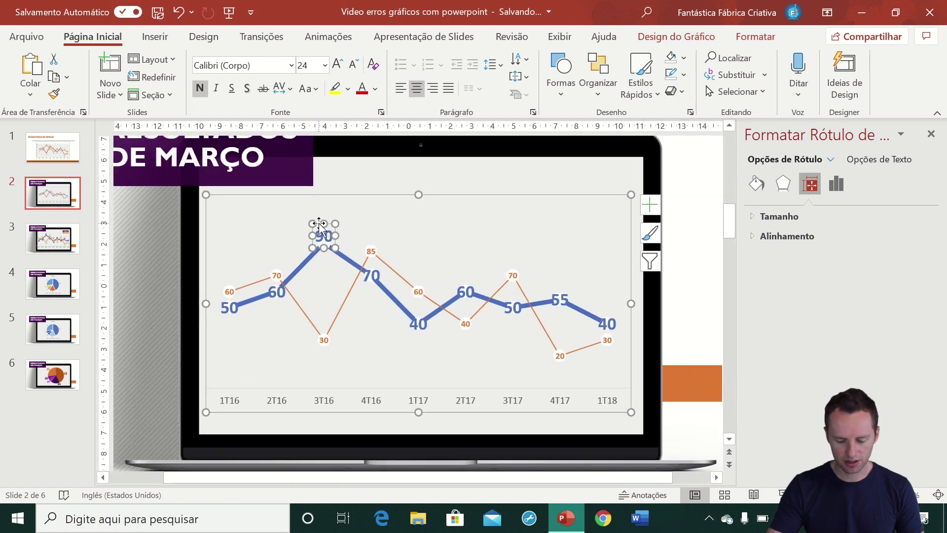
pyautogui.click(682, 285)
pyautogui.scroll(-2, 602, 236)
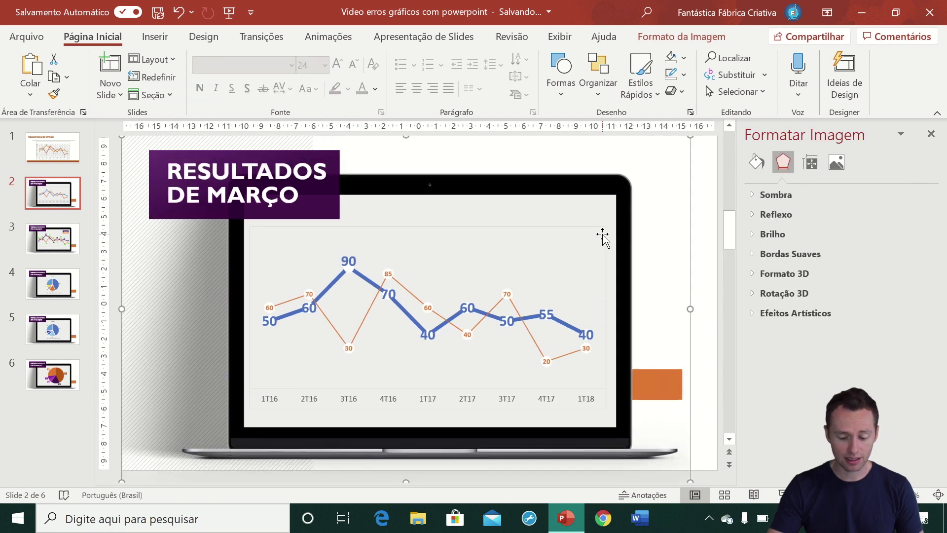
# Inspect the slide 2 chart's horizontal axis and chart area, then switch to slide 3
pyautogui.scroll(-1, 603, 238)
pyautogui.scroll(1, 605, 240)
pyautogui.scroll(1, 603, 236)
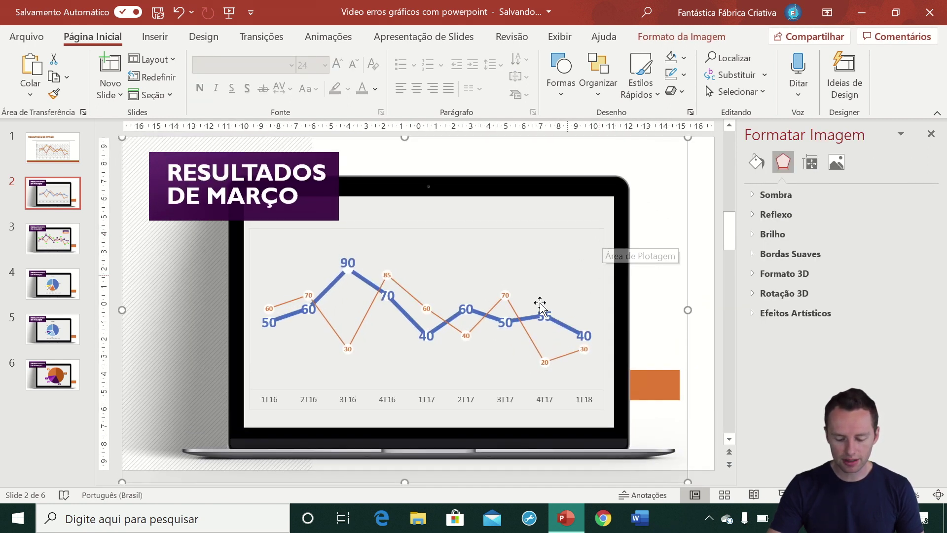
pyautogui.click(394, 402)
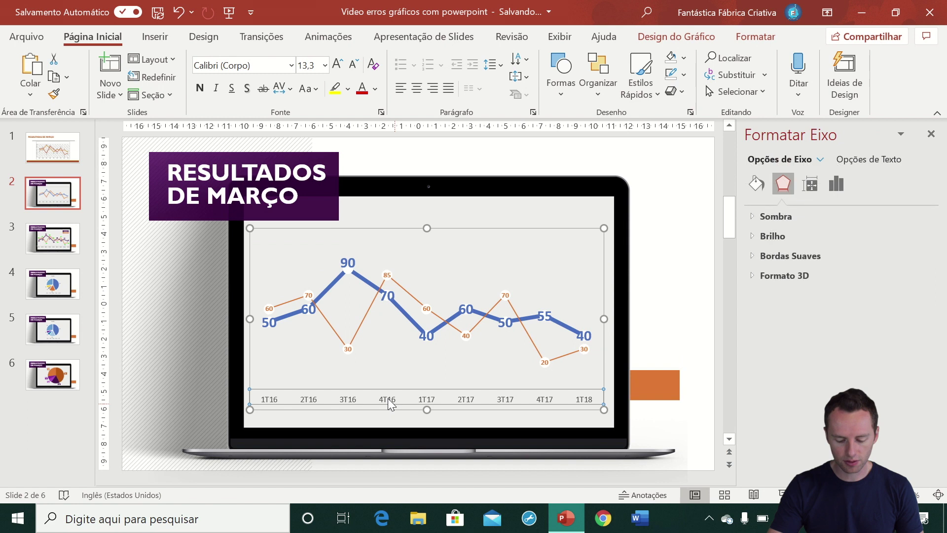
pyautogui.click(374, 394)
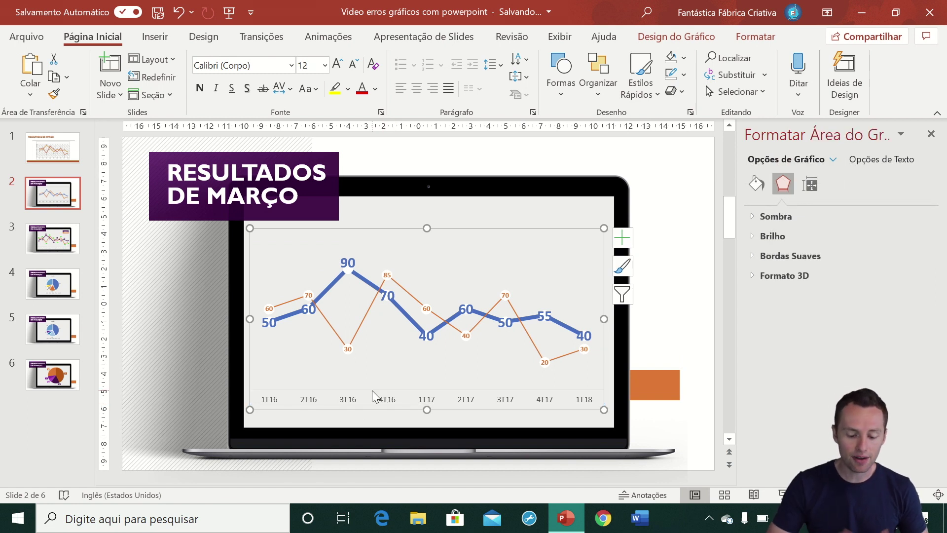
pyautogui.click(48, 247)
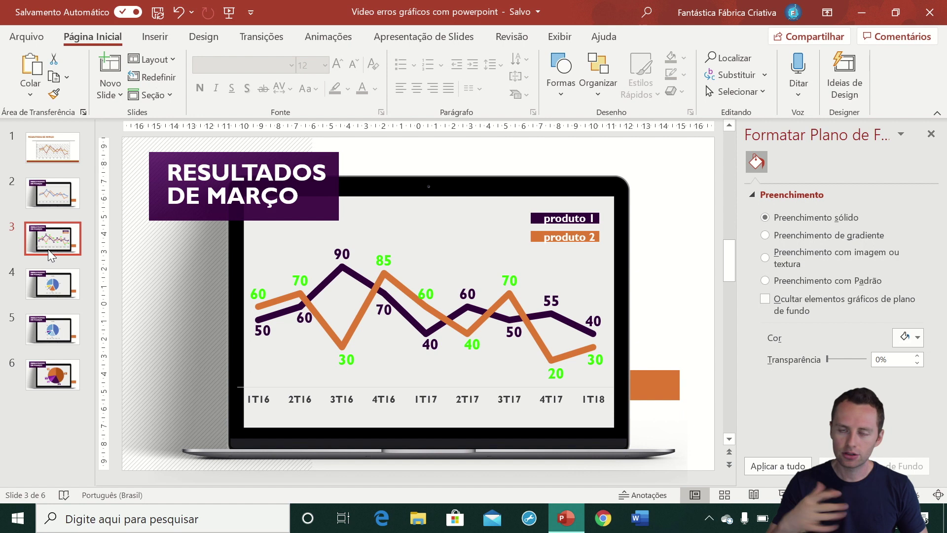
# View the original line chart on slide 1, then return to slide 2
pyautogui.press('Up')
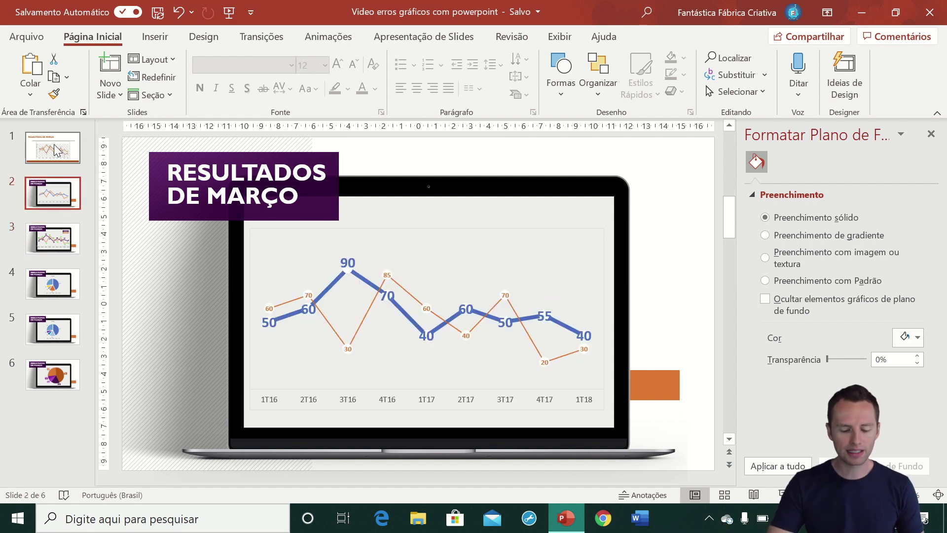
pyautogui.click(55, 148)
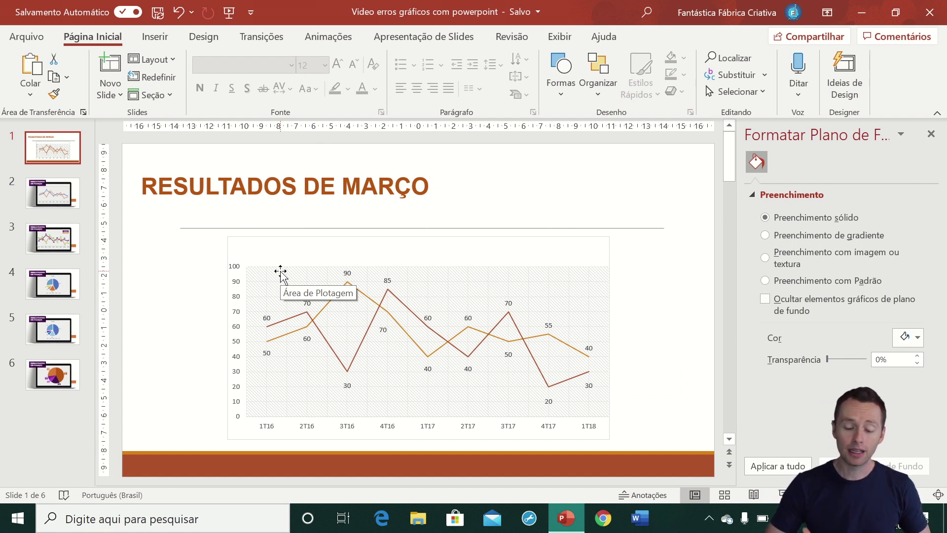
pyautogui.click(53, 192)
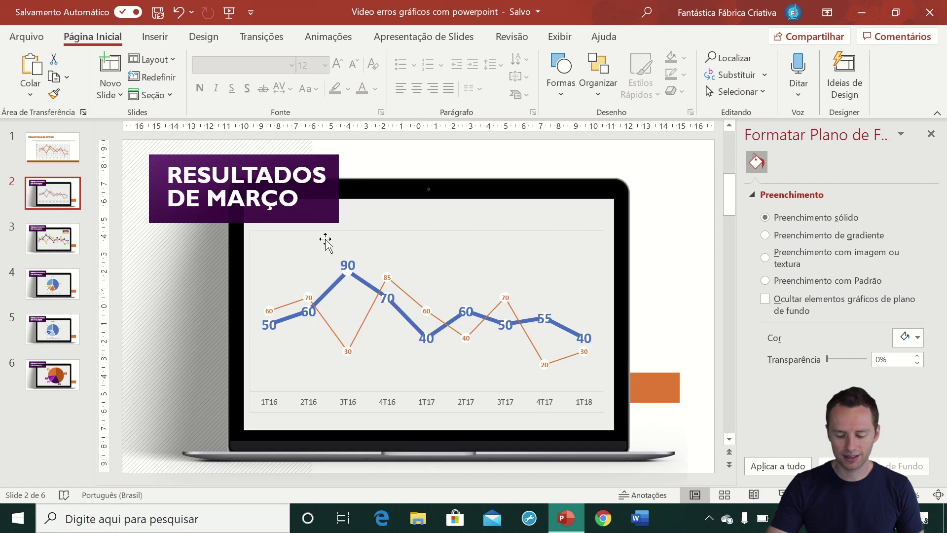
pyautogui.click(608, 201)
pyautogui.moveTo(608, 201); pyautogui.dragTo(702, 295)
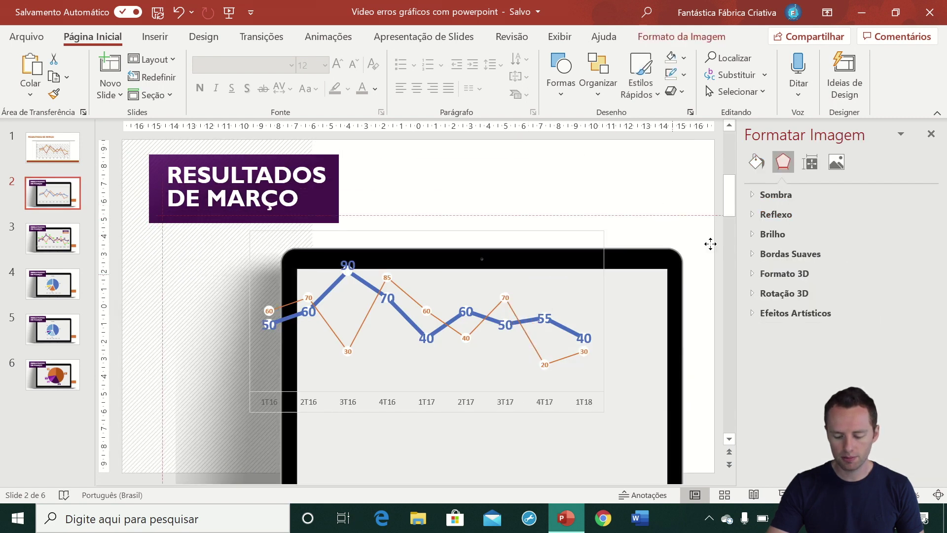
pyautogui.hotkey('ctrl', 'z')
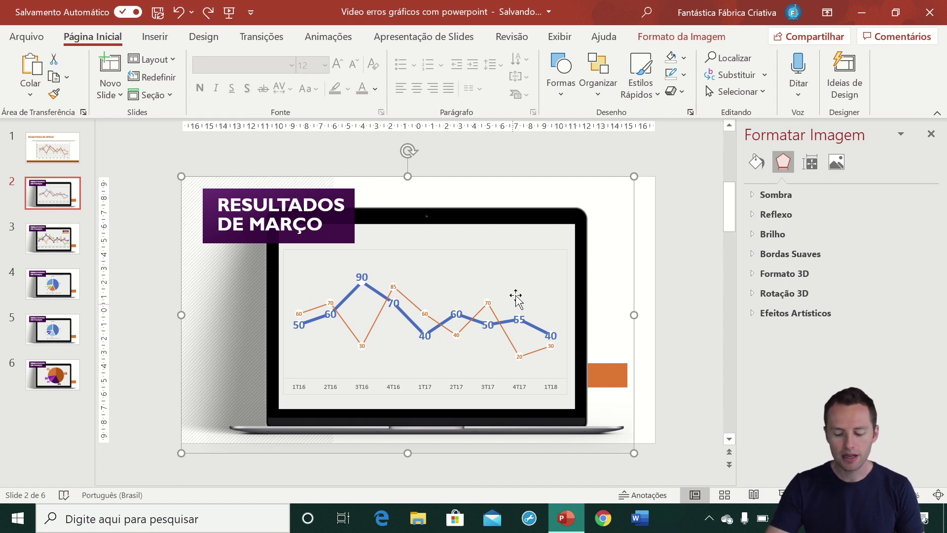
pyautogui.hotkey('ctrl', 'y')
pyautogui.hotkey('ctrl', 'z')
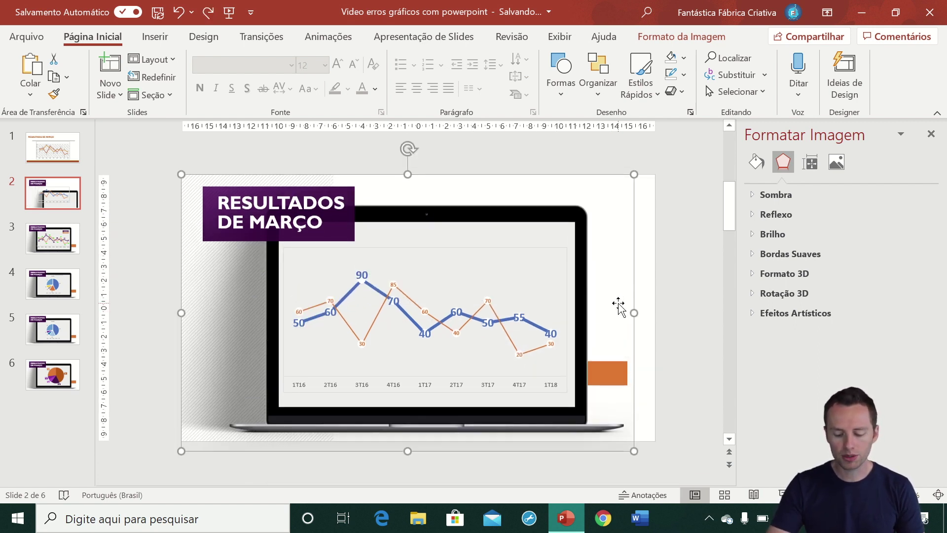
pyautogui.click(52, 245)
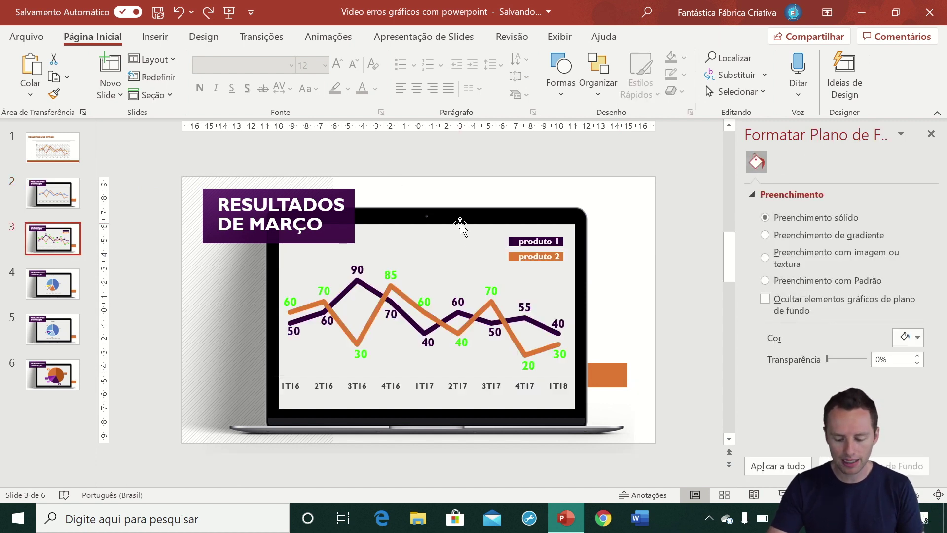
# Temporarily move the laptop picture, title box and hatched image to reveal layers, undoing each move
pyautogui.moveTo(437, 215); pyautogui.dragTo(637, 422)
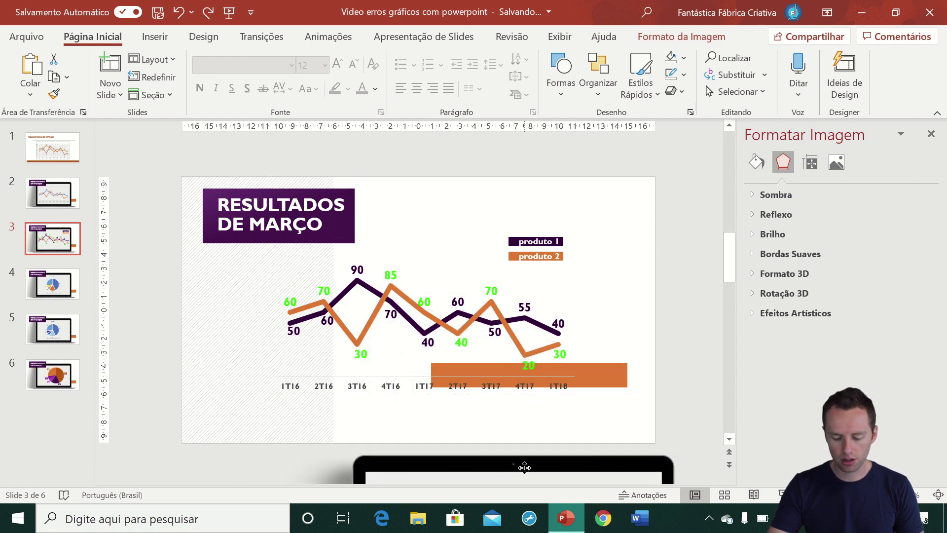
pyautogui.moveTo(636, 422); pyautogui.dragTo(516, 437)
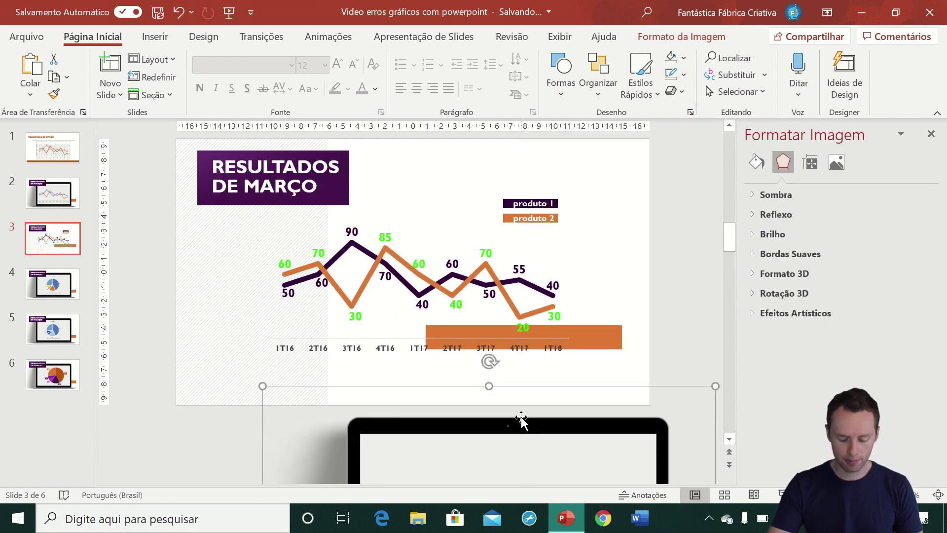
pyautogui.hotkey('ctrl', 'z')
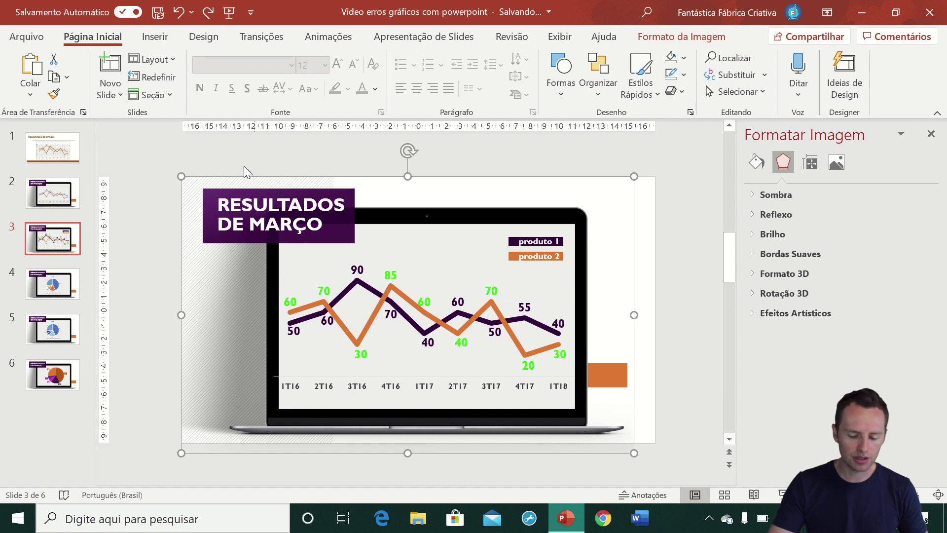
pyautogui.click(234, 198)
pyautogui.moveTo(234, 193); pyautogui.dragTo(350, 271)
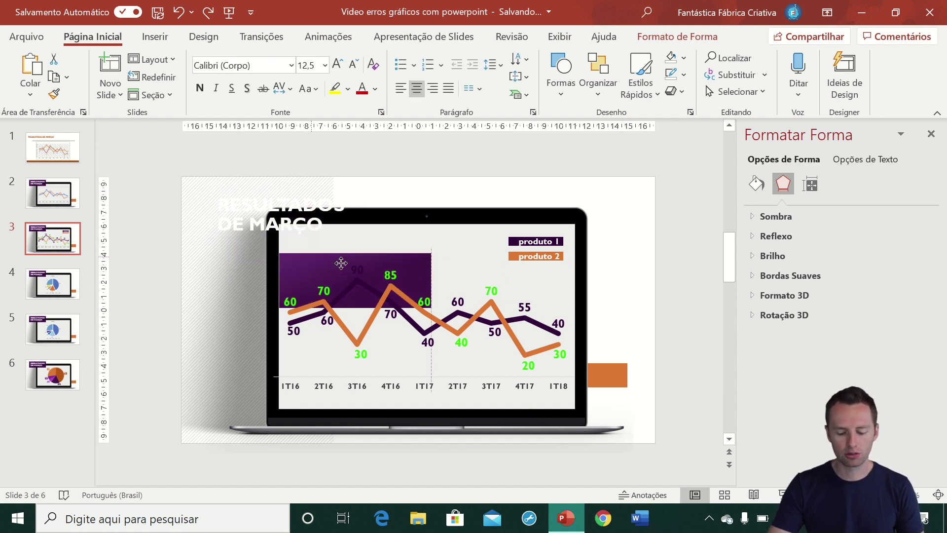
pyautogui.hotkey('ctrl', 'z')
pyautogui.click(228, 268)
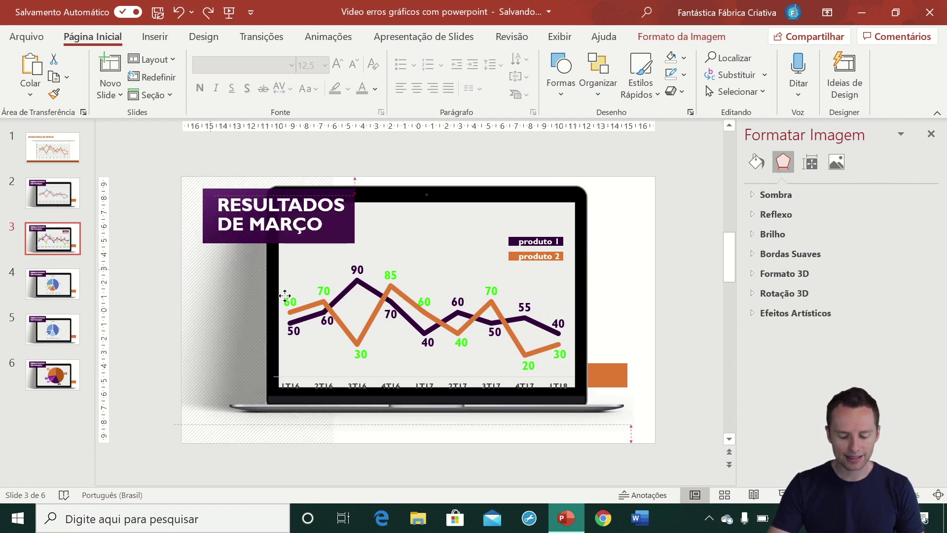
pyautogui.press('Right')
pyautogui.press('Right')
pyautogui.press('Right')
pyautogui.press('Right')
pyautogui.press('Right')
pyautogui.press('Right')
pyautogui.moveTo(188, 248); pyautogui.dragTo(303, 264)
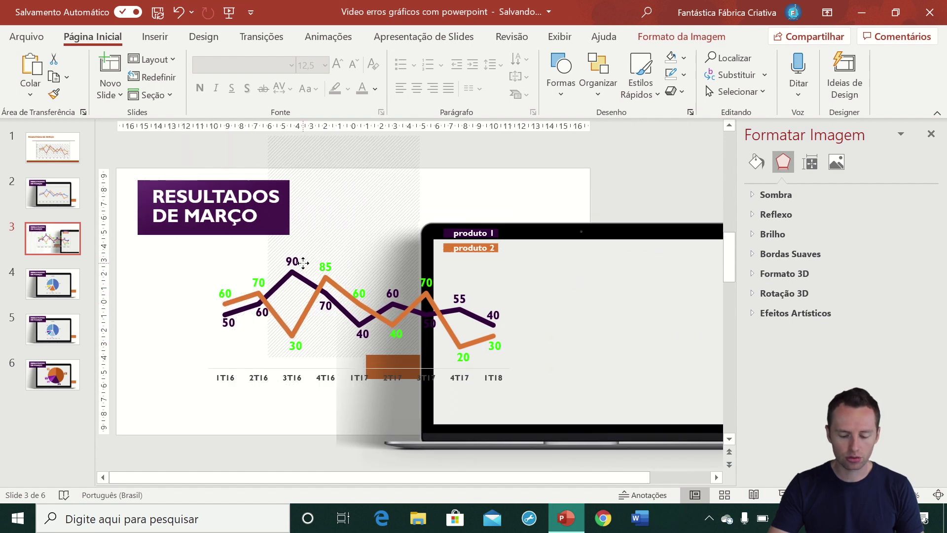
pyautogui.hotkey('ctrl', 'z')
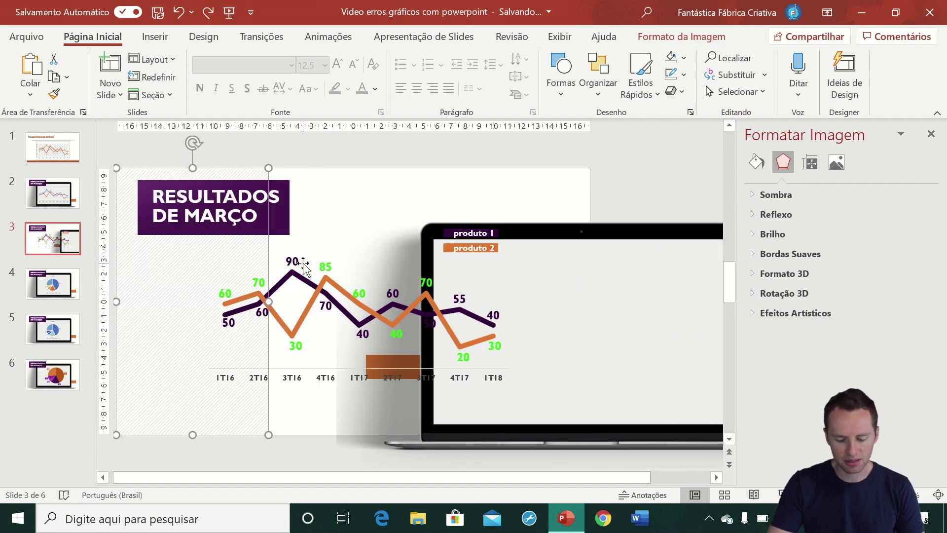
pyautogui.hotkey('ctrl', 'z')
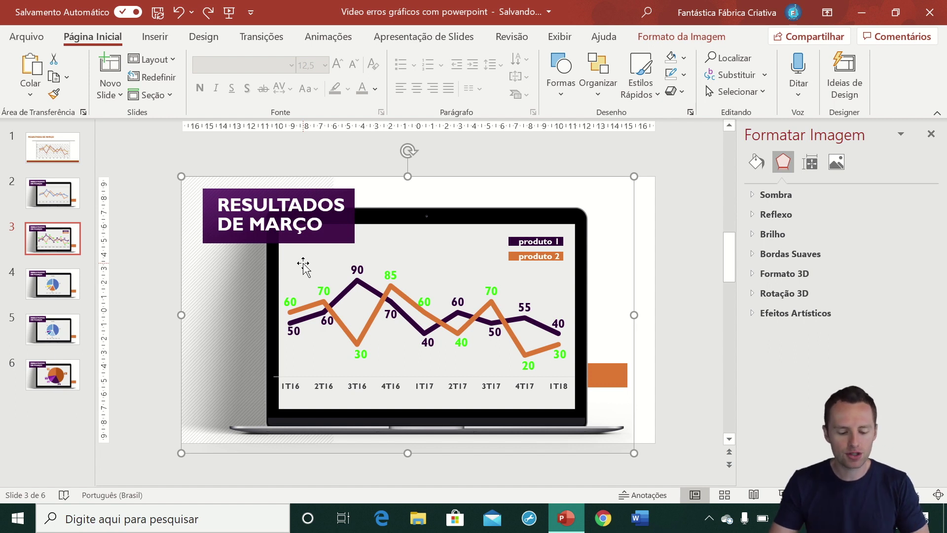
# Step through slides 1, 2 and 3 in the thumbnail pane
pyautogui.click(68, 150)
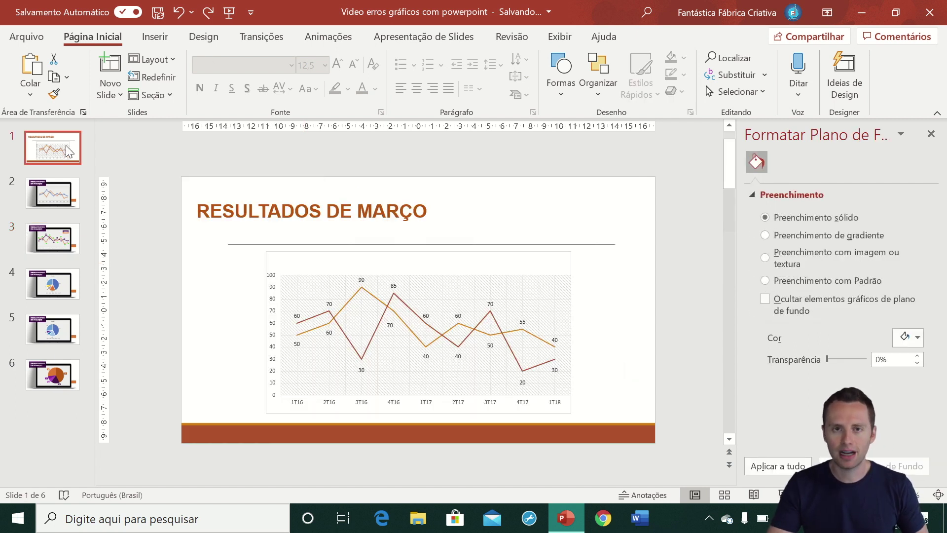
pyautogui.click(53, 193)
pyautogui.click(45, 248)
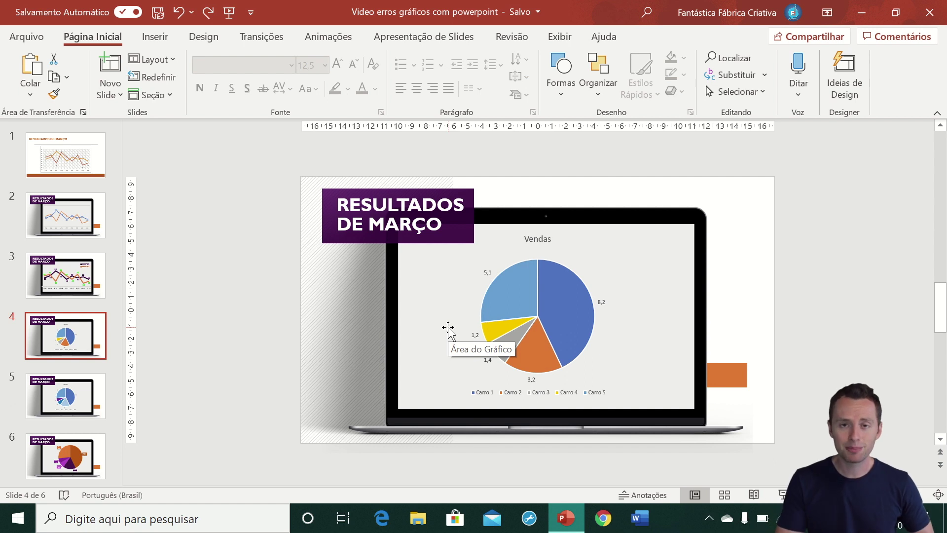
# View slide 5's blue Vendas pie, then move to slide 6's orange-and-purple pie
pyautogui.click(67, 394)
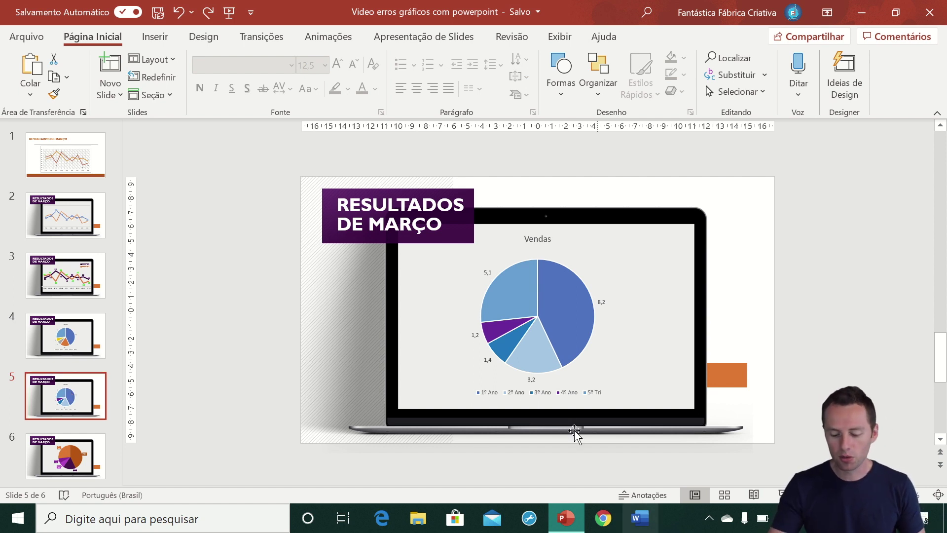
pyautogui.moveTo(537, 353)
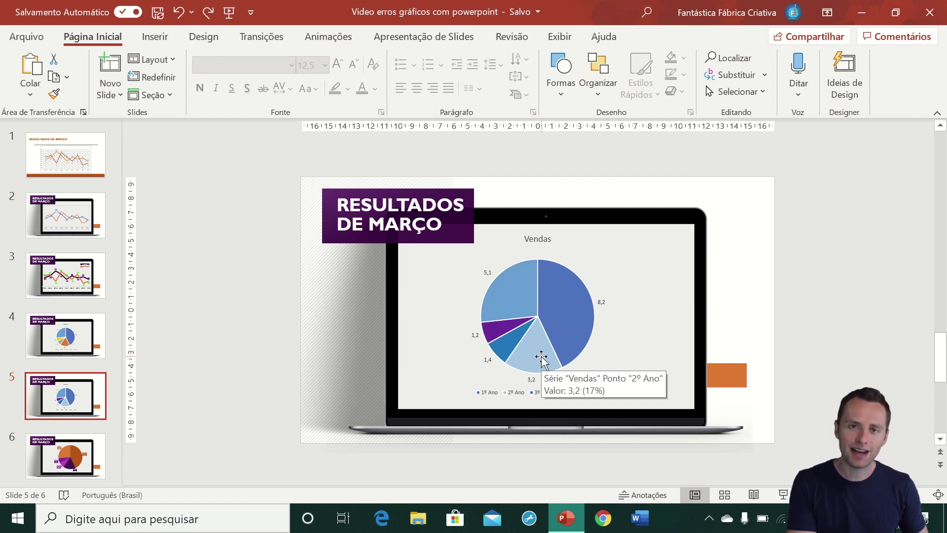
pyautogui.click(92, 455)
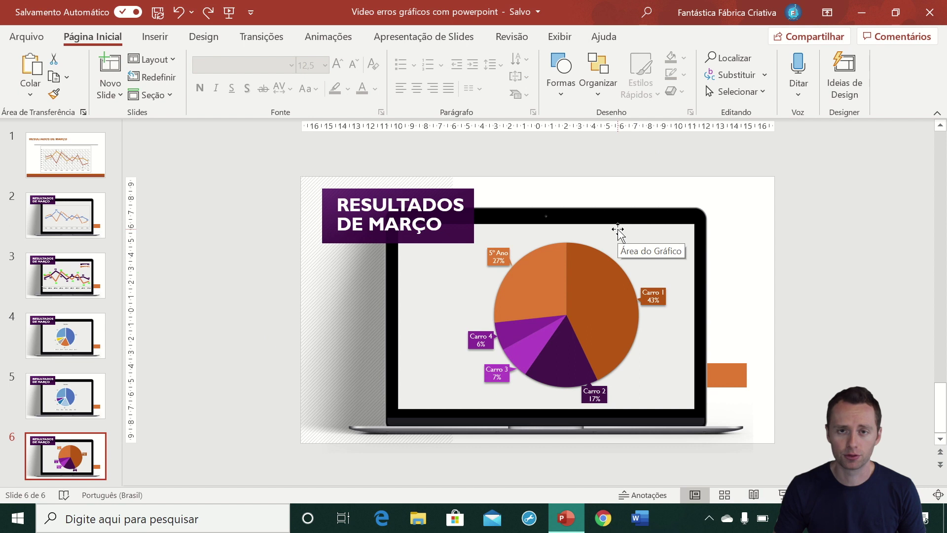
pyautogui.scroll(1, 801, 271)
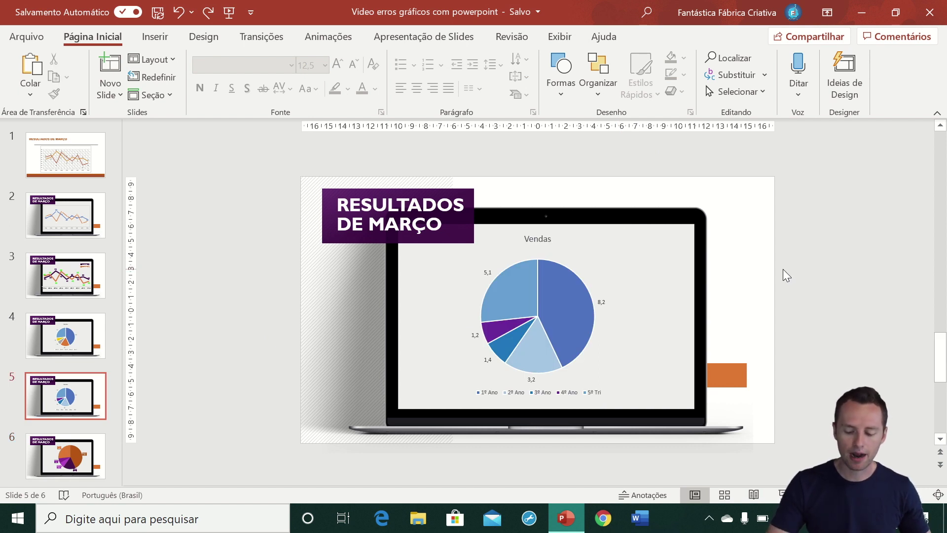
# Fill the 8,2 slice of the Vendas pie with a recent brown shade
pyautogui.click(551, 301)
pyautogui.click(557, 305)
pyautogui.click(740, 39)
pyautogui.click(691, 38)
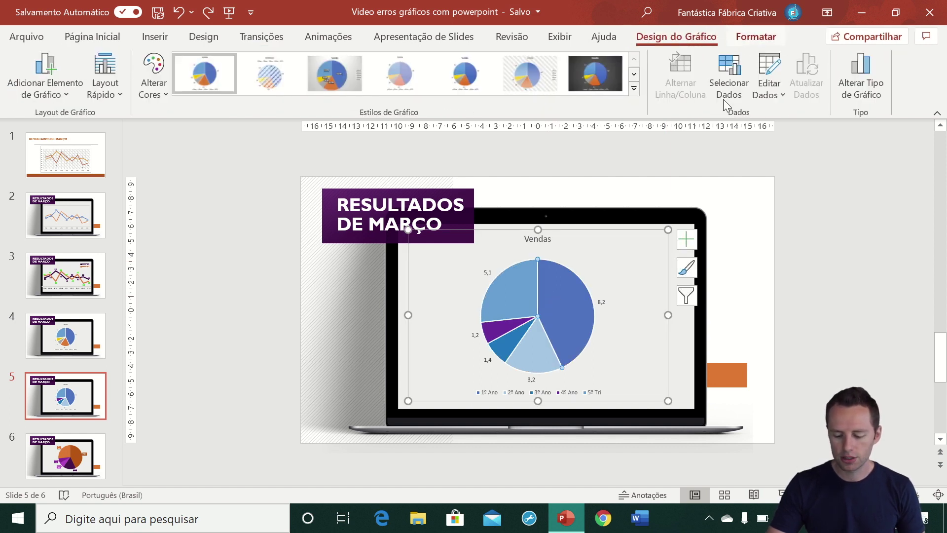
pyautogui.click(744, 299)
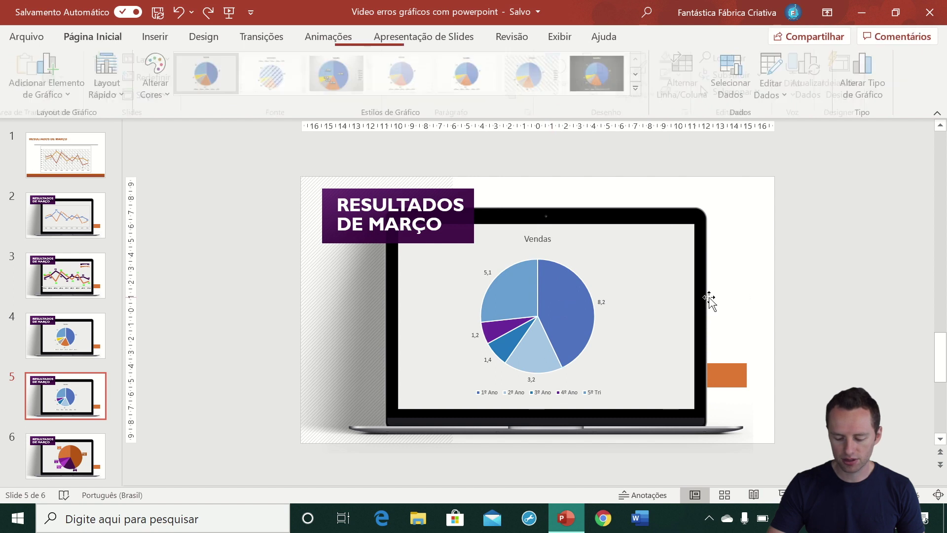
pyautogui.doubleClick(566, 303)
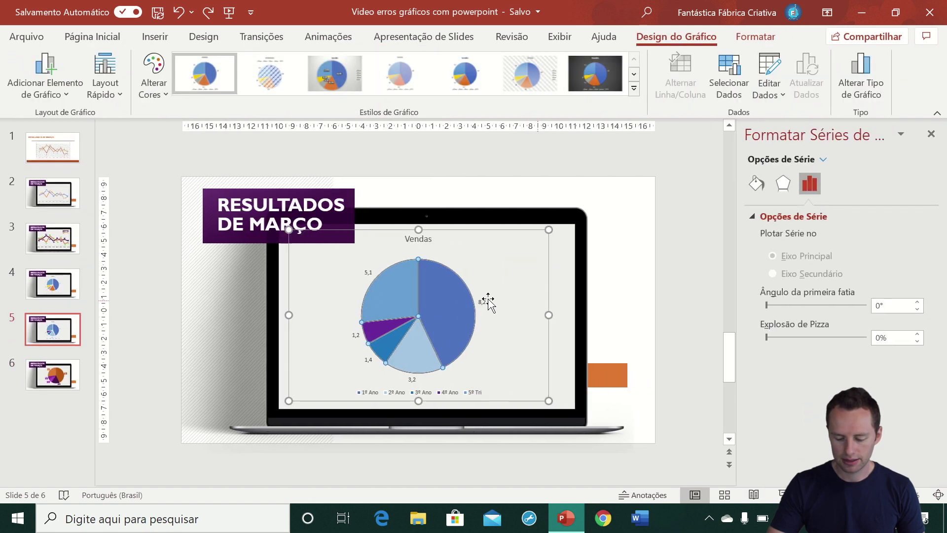
pyautogui.click(449, 297)
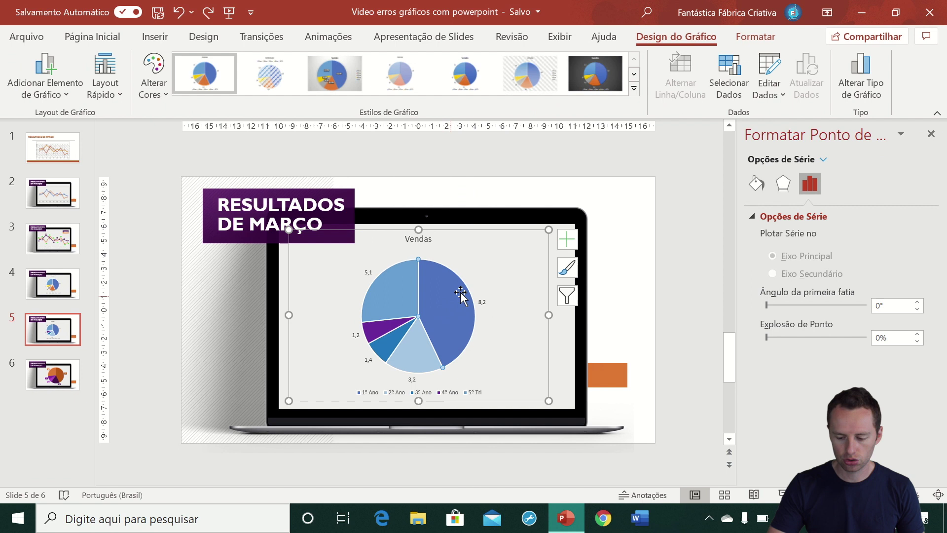
pyautogui.click(757, 37)
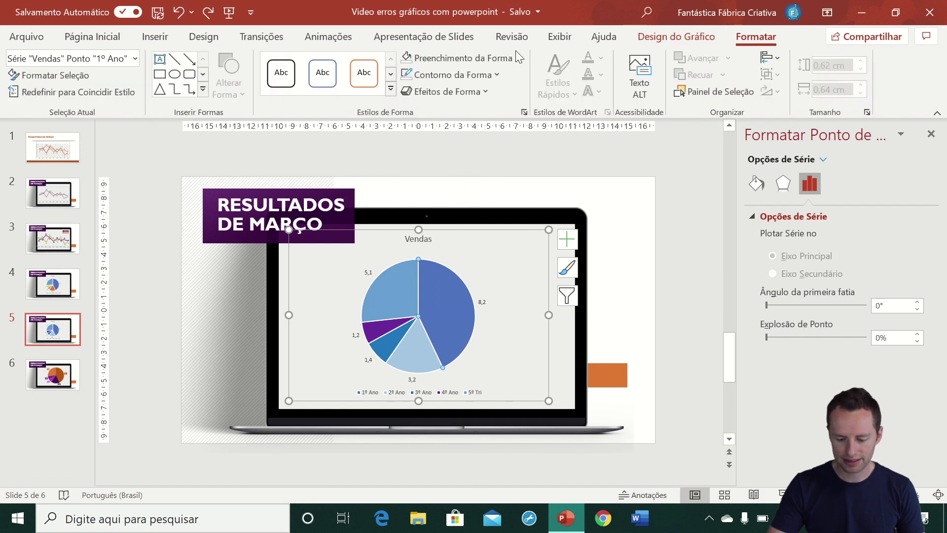
pyautogui.click(465, 58)
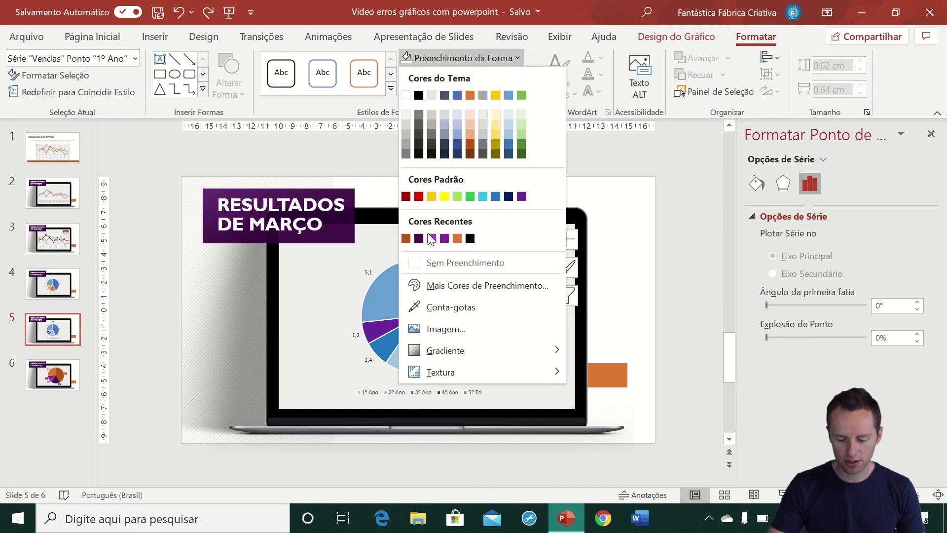
pyautogui.click(406, 239)
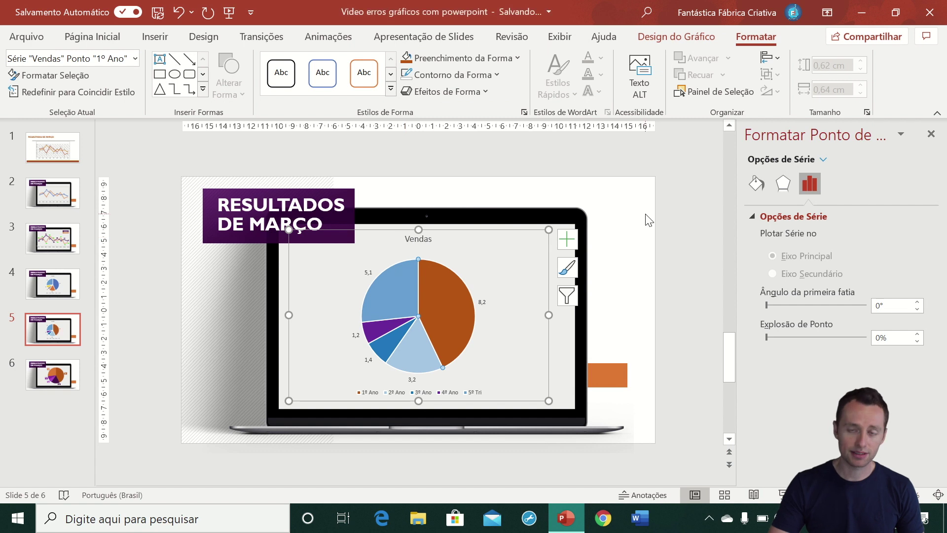
# Fill the 5º Tri (5,1) slice dark brown
pyautogui.click(389, 281)
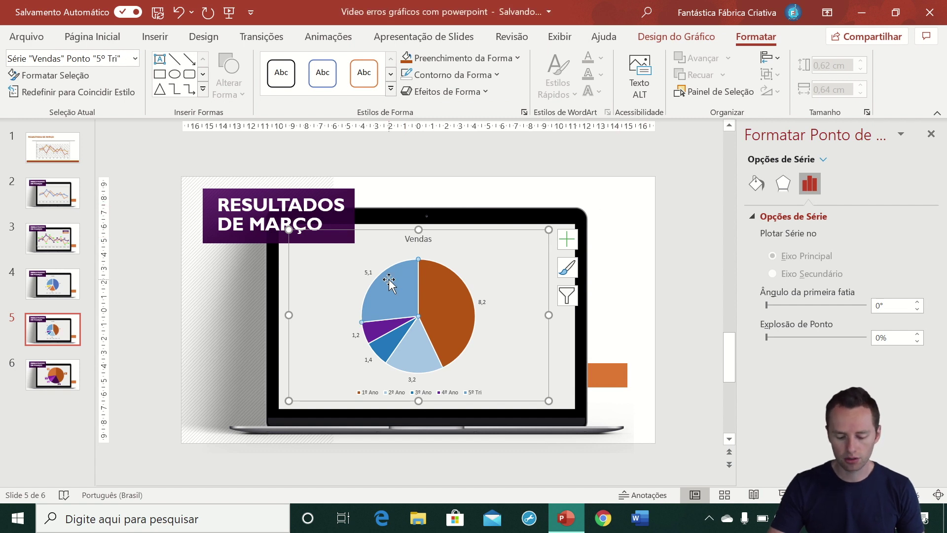
pyautogui.click(459, 58)
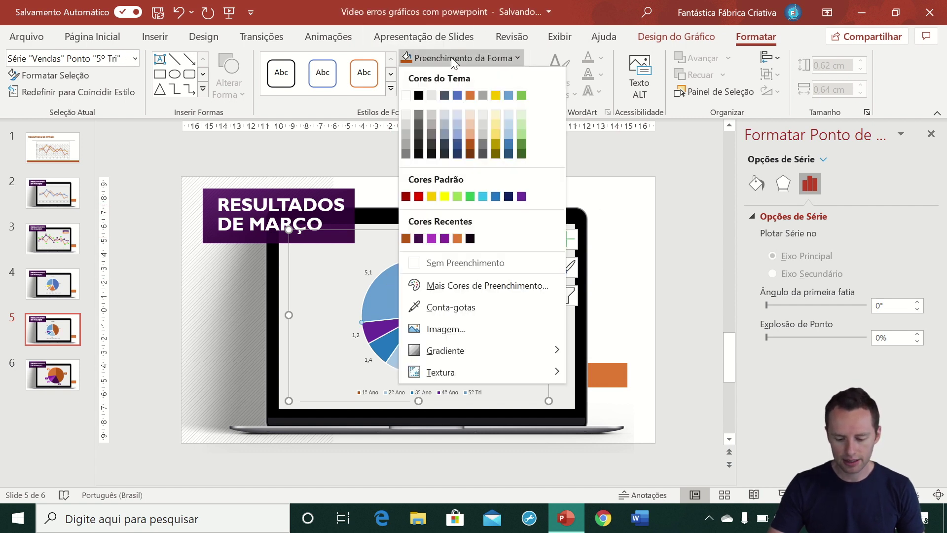
pyautogui.click(470, 154)
pyautogui.click(667, 247)
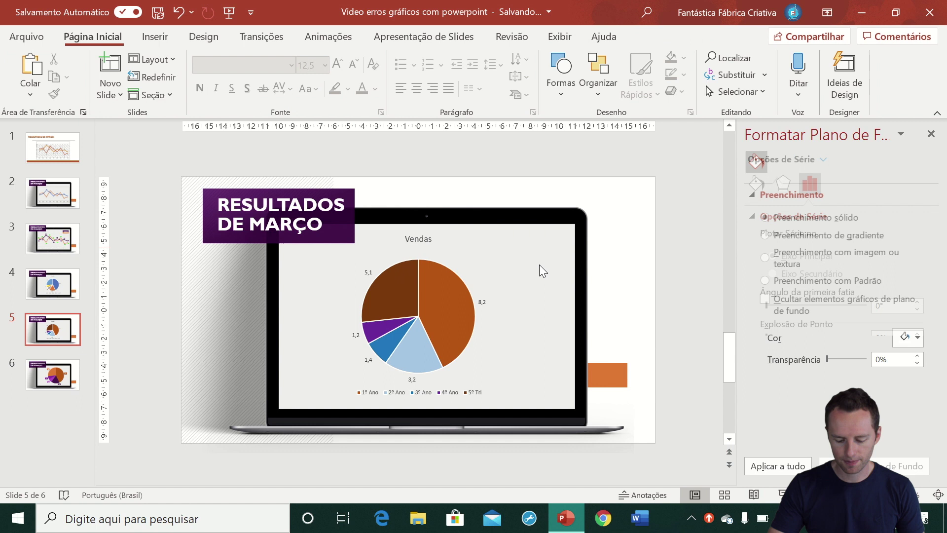
# Give the 2º Ano (3,2) slice the title's dark purple using the eyedropper
pyautogui.click(419, 345)
pyautogui.click(410, 349)
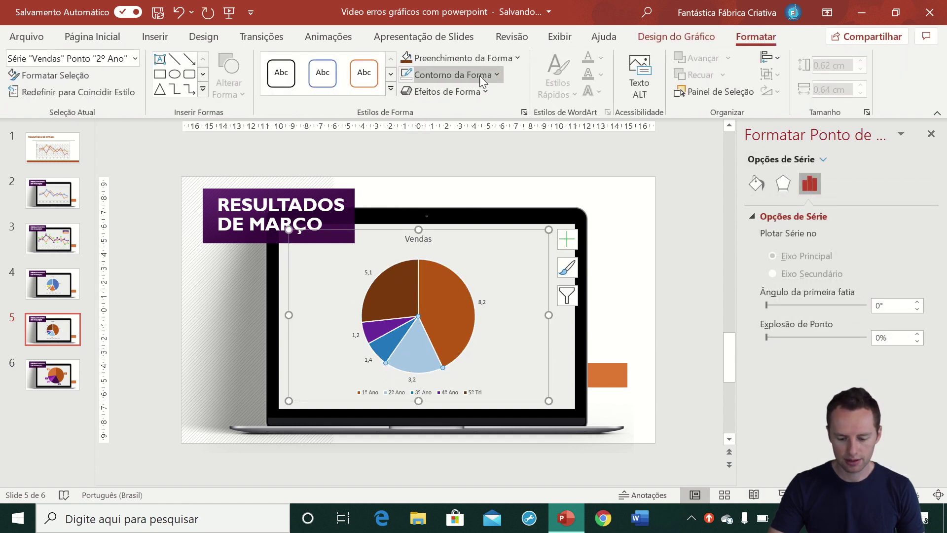
pyautogui.click(477, 59)
pyautogui.click(480, 306)
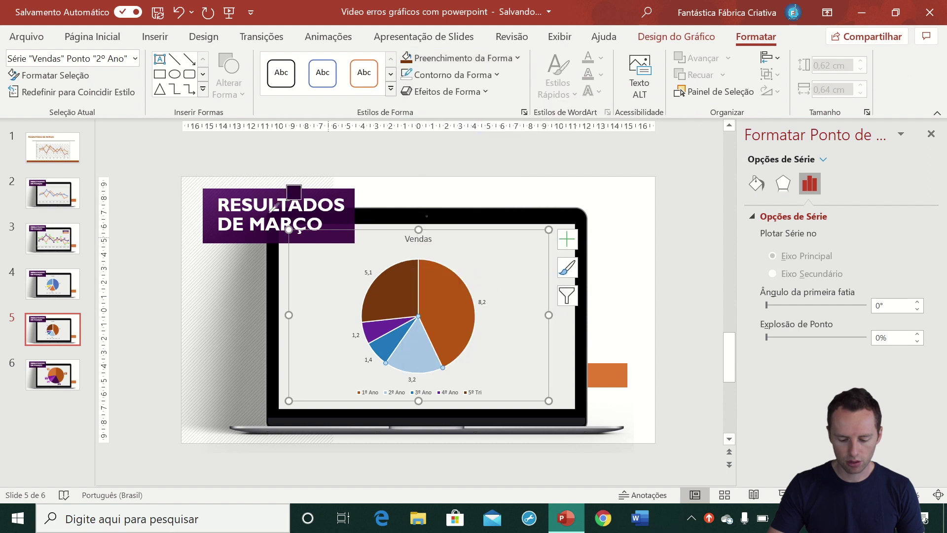
pyautogui.press('Escape')
pyautogui.click(226, 210)
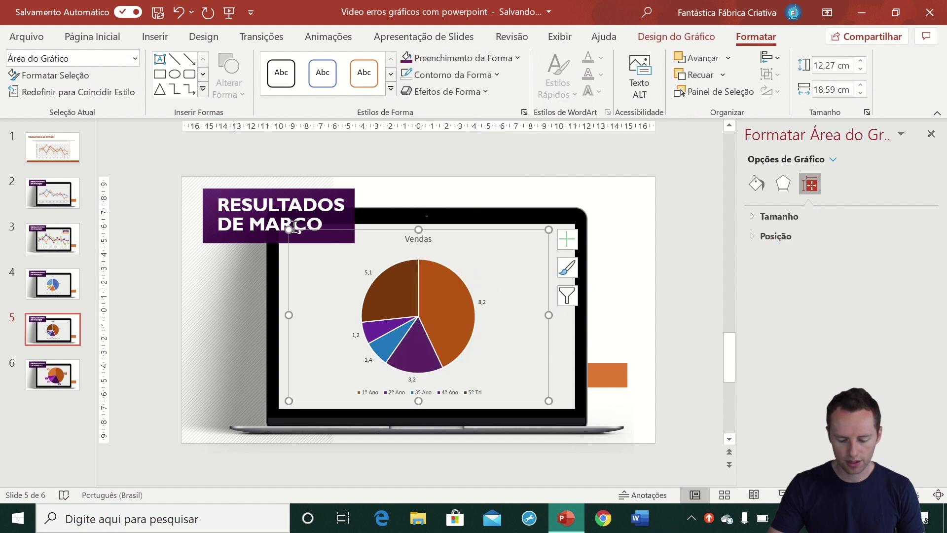
pyautogui.click(674, 318)
pyautogui.click(390, 340)
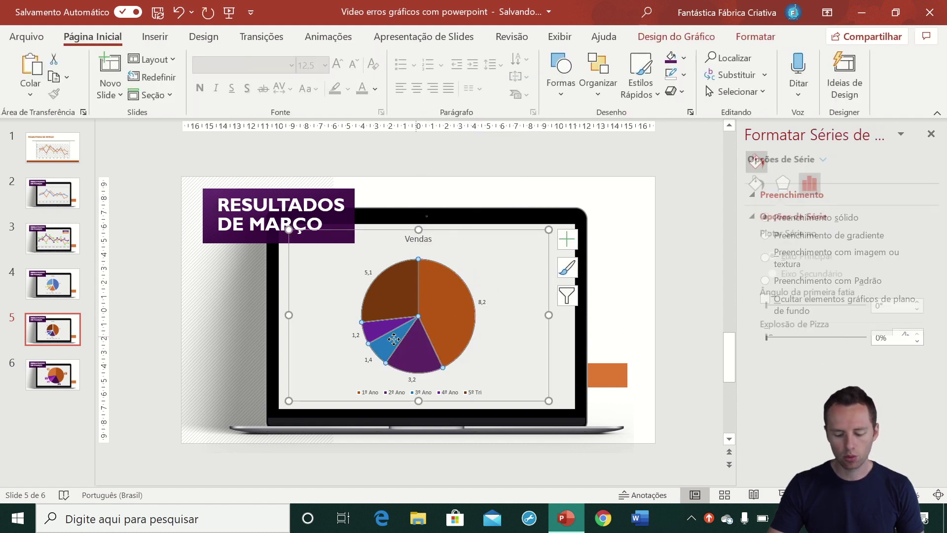
# Fill the 3º Ano slice purple, then lighten it to a custom purple around RGB 165, 71, 175
pyautogui.click(388, 340)
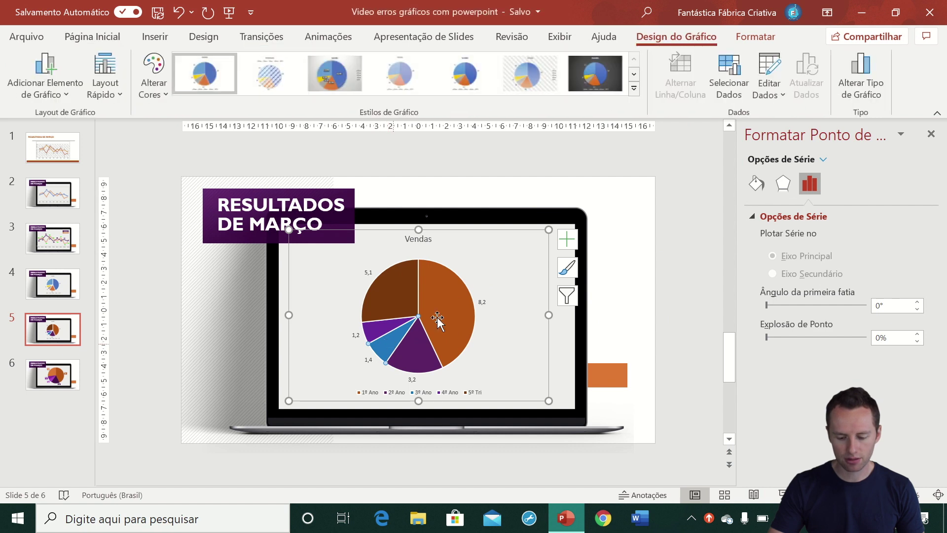
pyautogui.click(755, 36)
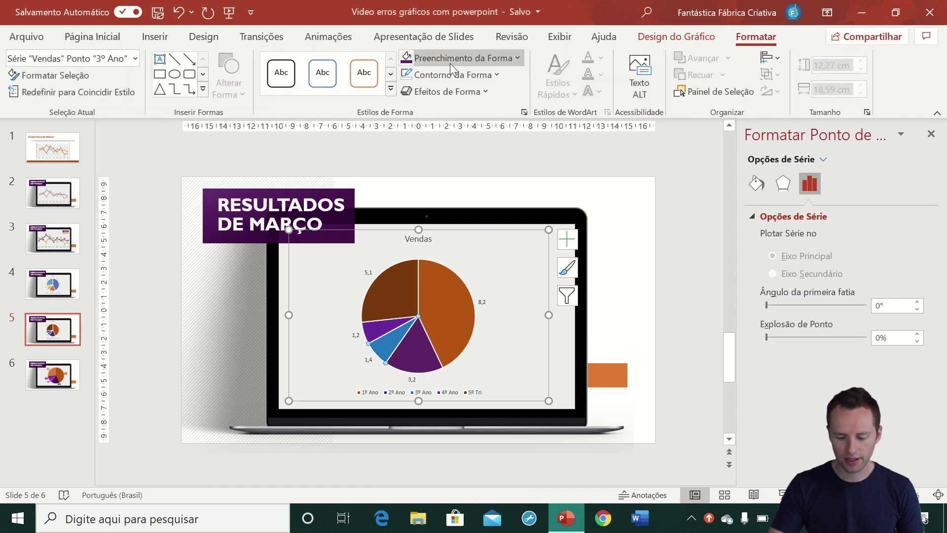
pyautogui.click(450, 60)
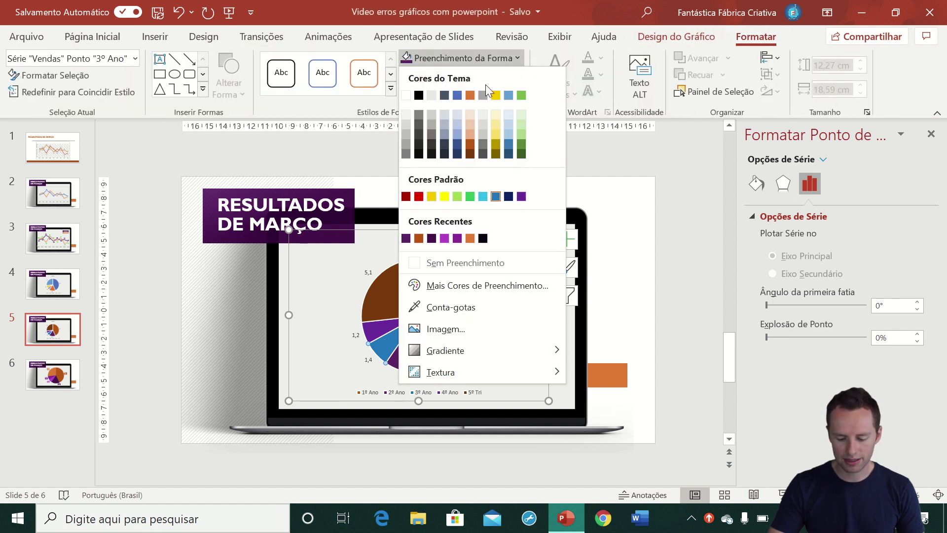
pyautogui.click(406, 238)
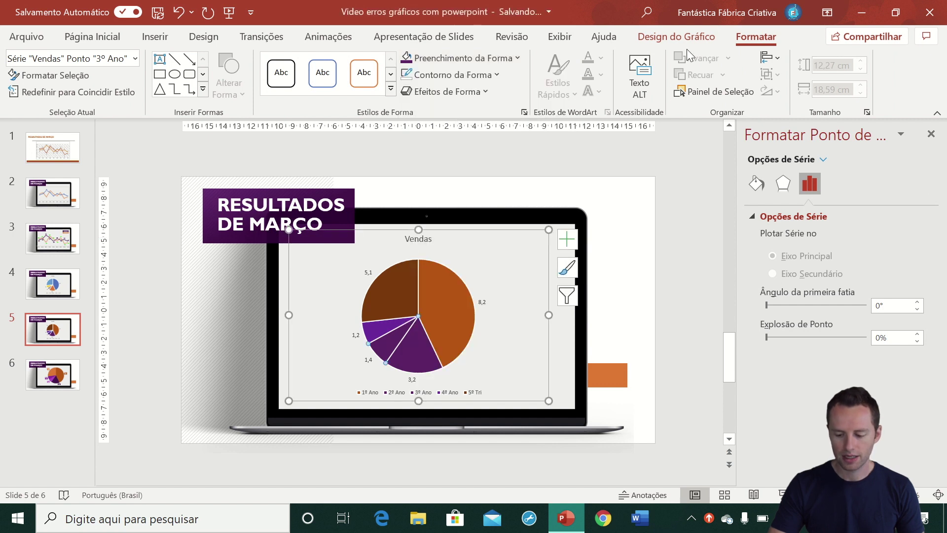
pyautogui.click(509, 58)
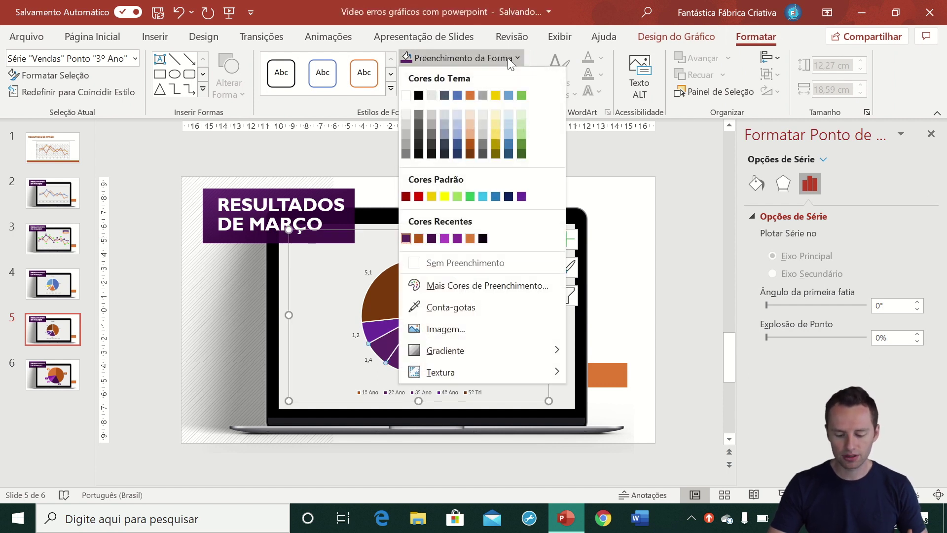
pyautogui.click(499, 285)
pyautogui.moveTo(505, 218); pyautogui.dragTo(504, 205)
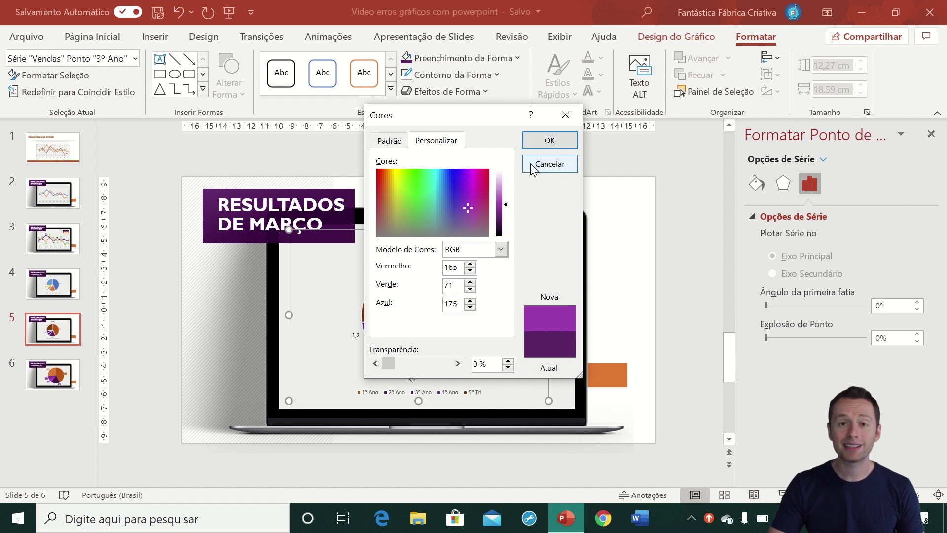
pyautogui.click(549, 140)
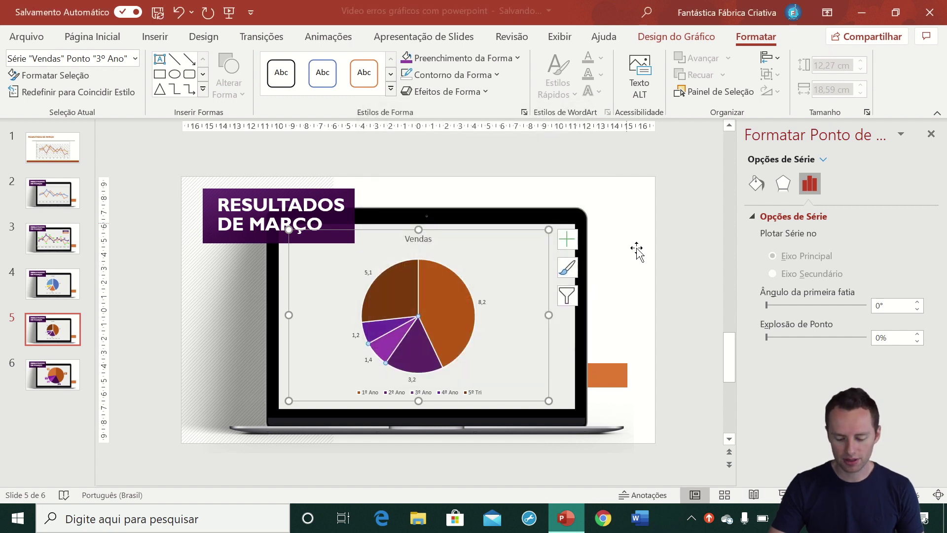
pyautogui.click(645, 265)
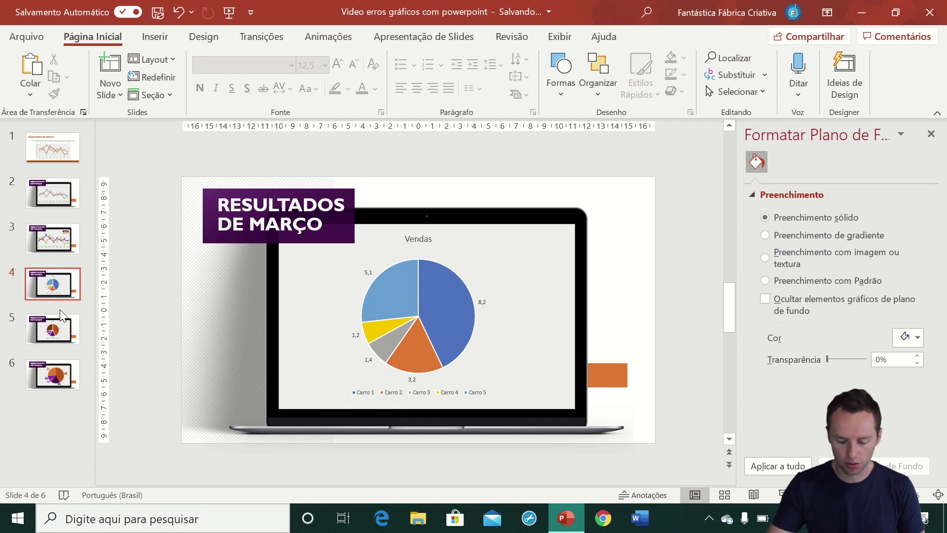
# Select slide 4's pie chart and its legend, then advance to slide 6
pyautogui.click(438, 309)
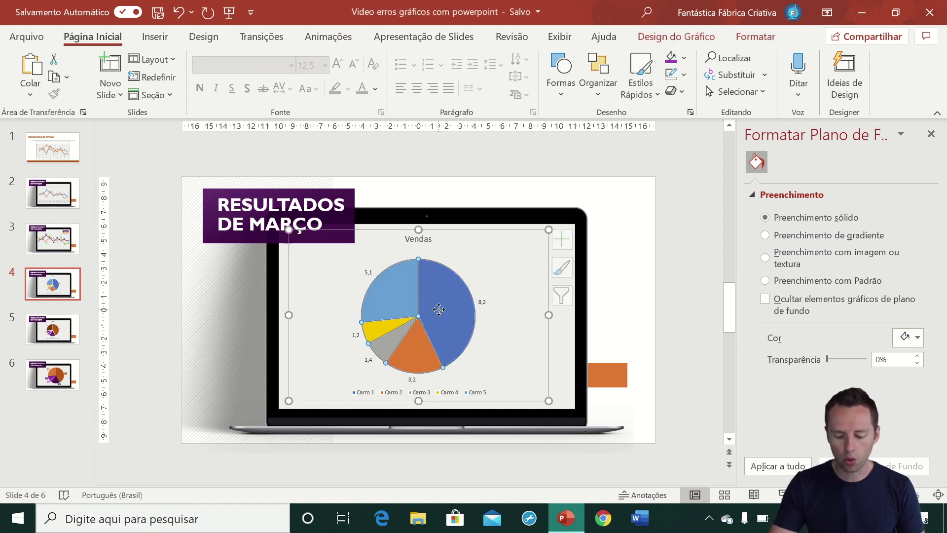
pyautogui.click(372, 394)
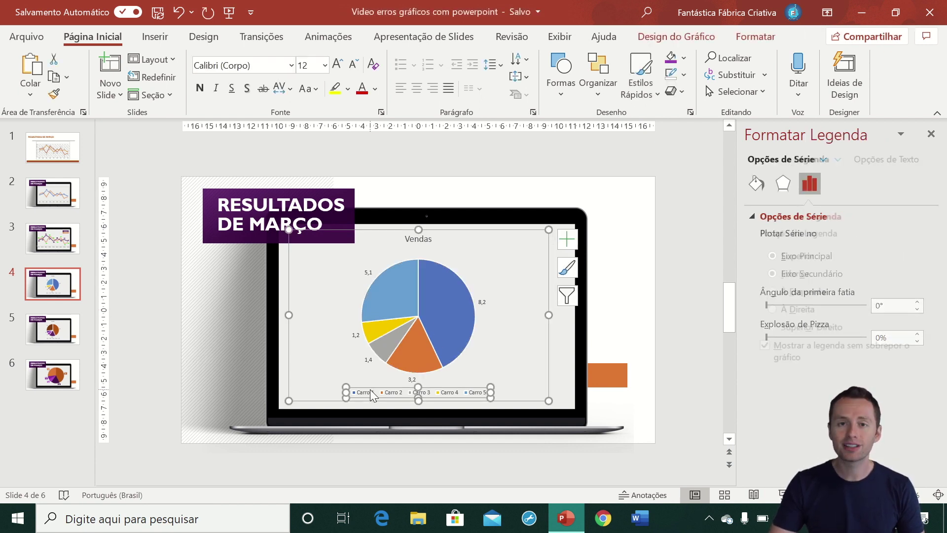
pyautogui.press('pagedown')
pyautogui.press('pagedown')
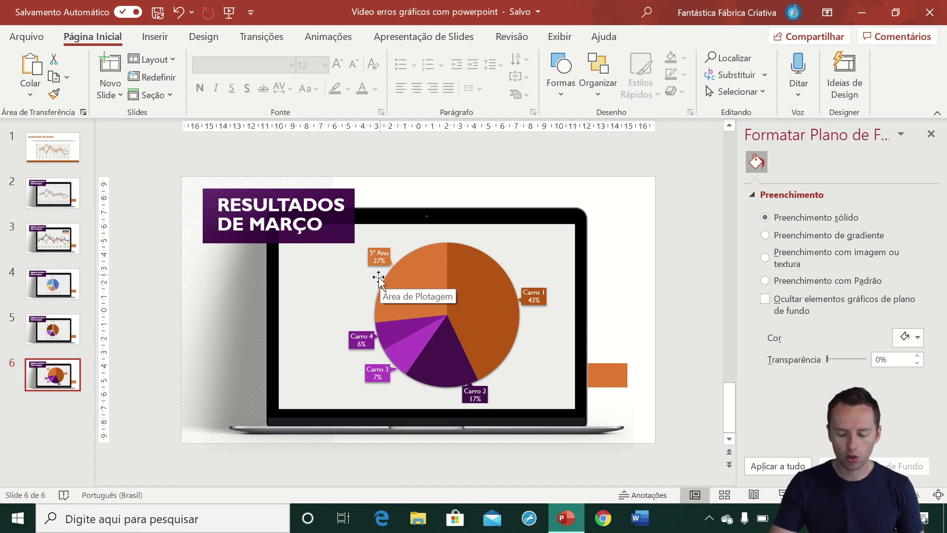
# Select all data labels on slide 6's pie and grow them 14 → 16 → 18 → 20 pt
pyautogui.click(376, 255)
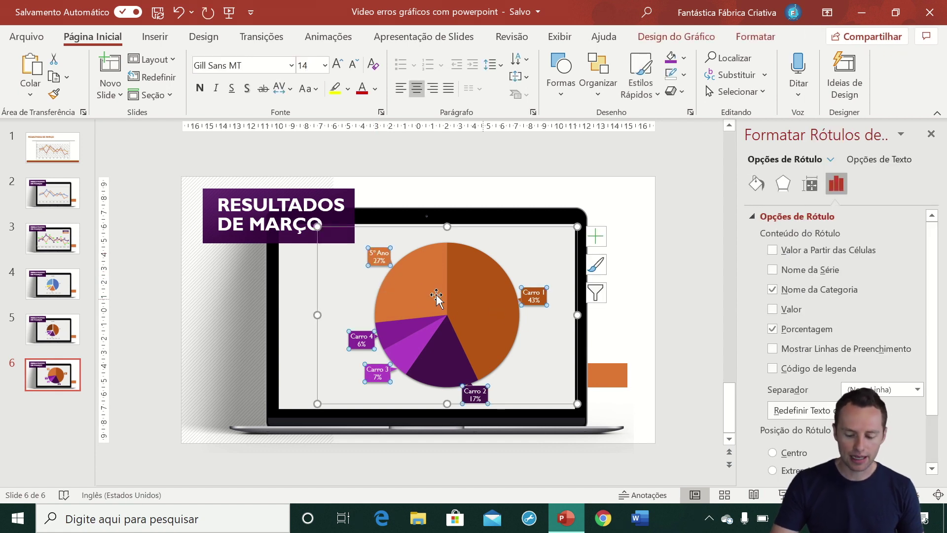
pyautogui.click(420, 290)
pyautogui.click(376, 255)
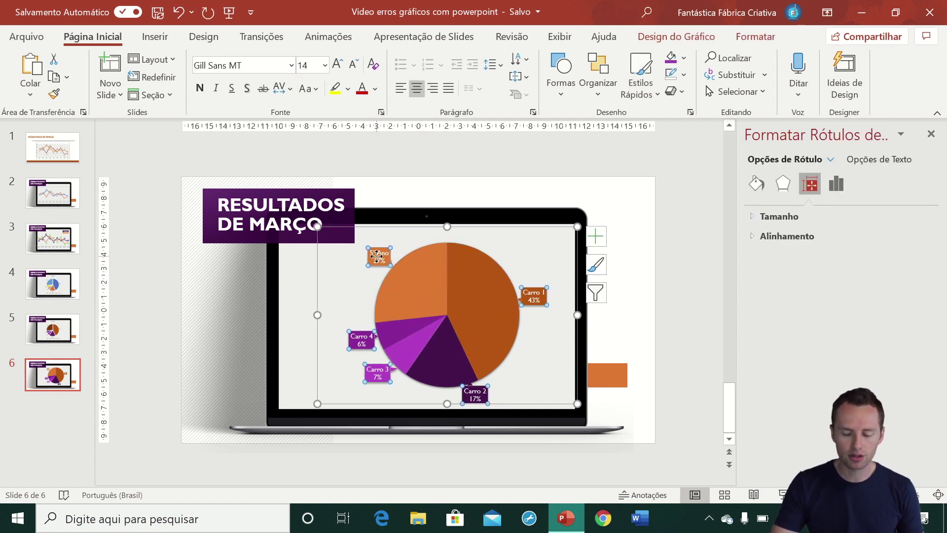
pyautogui.click(337, 64)
pyautogui.click(337, 65)
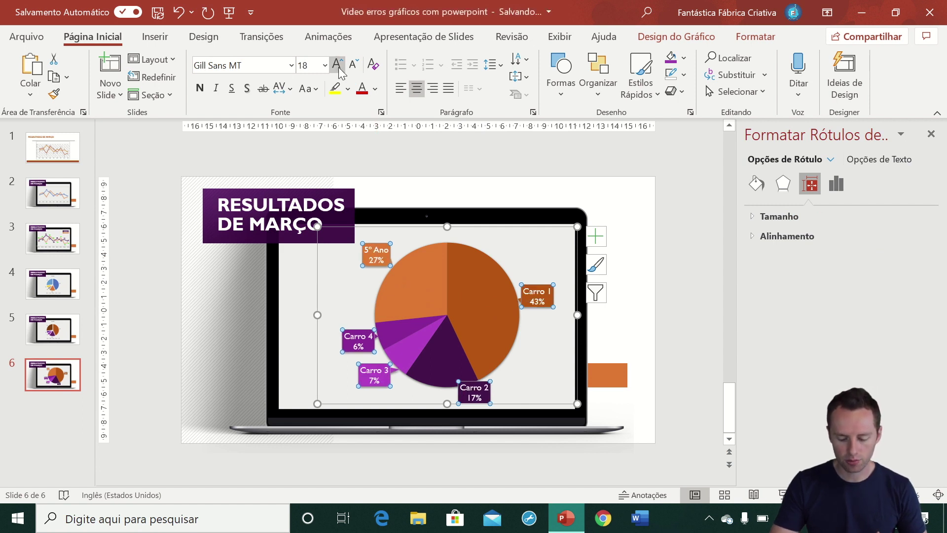
pyautogui.click(337, 64)
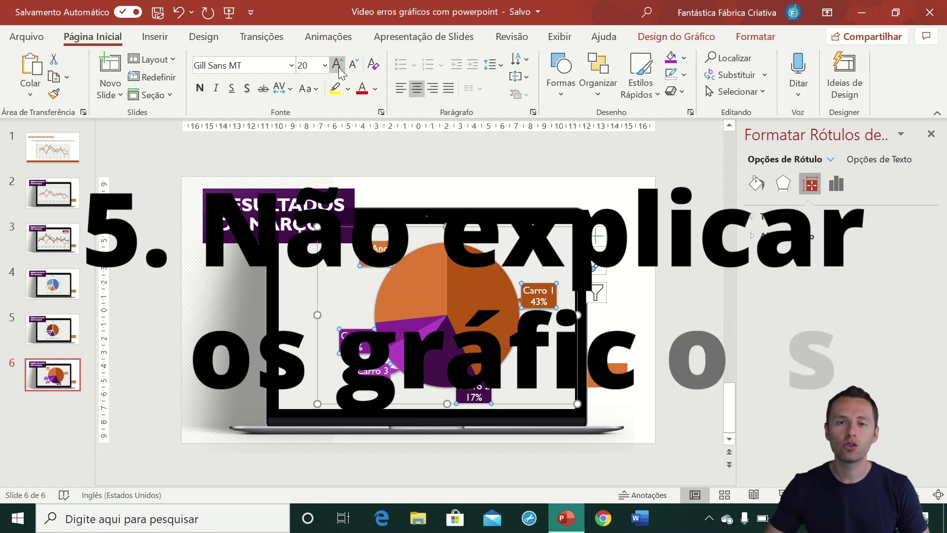
pyautogui.click(676, 250)
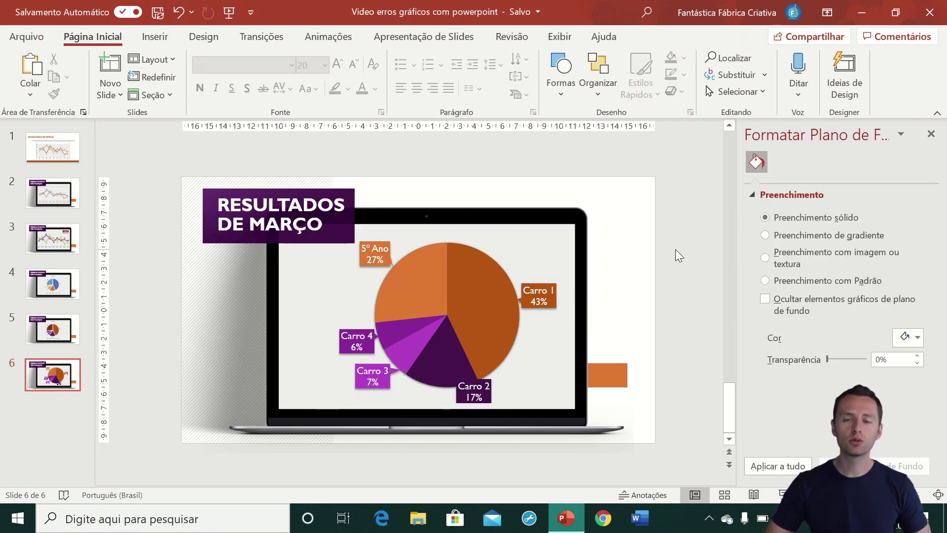